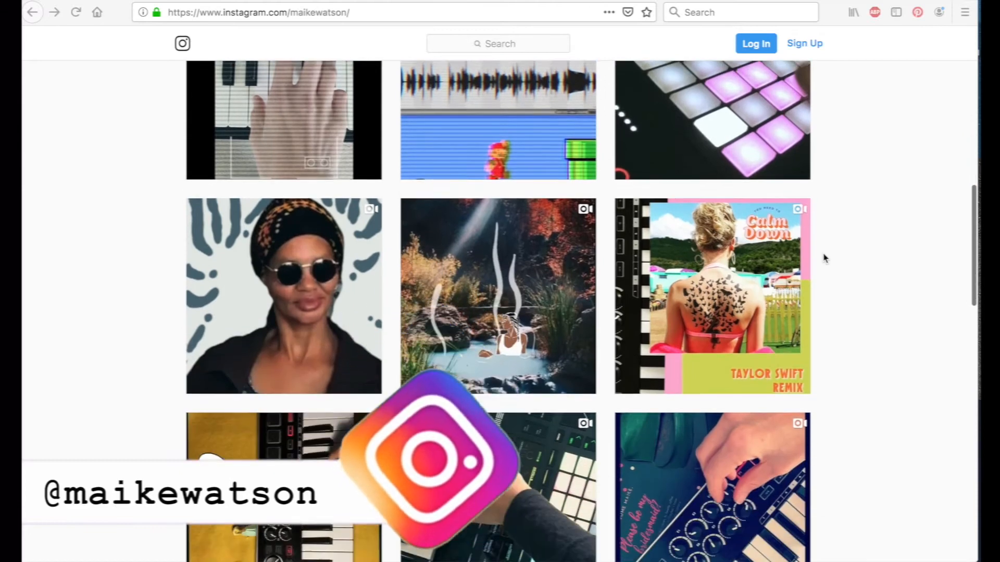
Look through the posts on the music producer's Instagram profile
scroll(824, 257, down, 15)
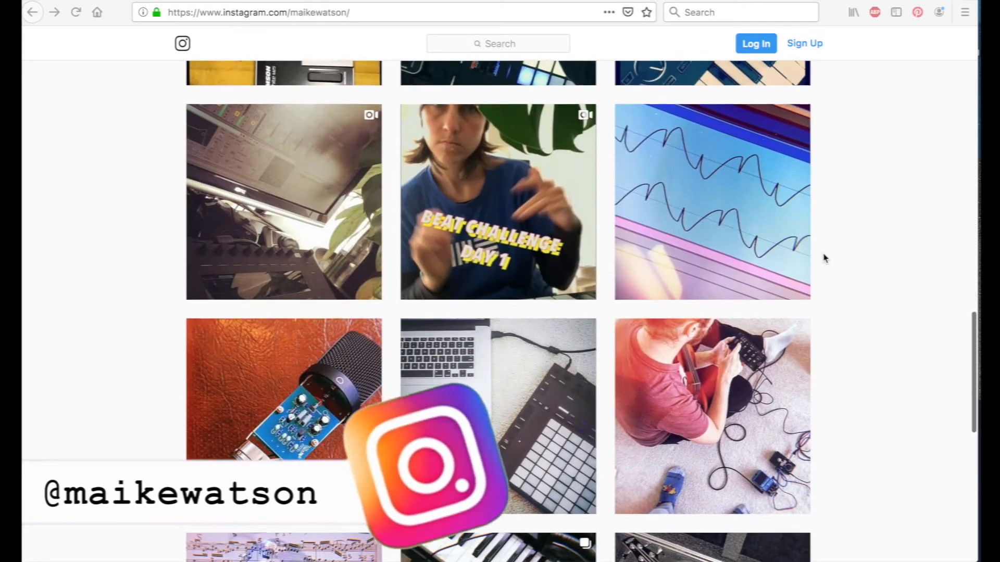
scroll(824, 258, down, 8)
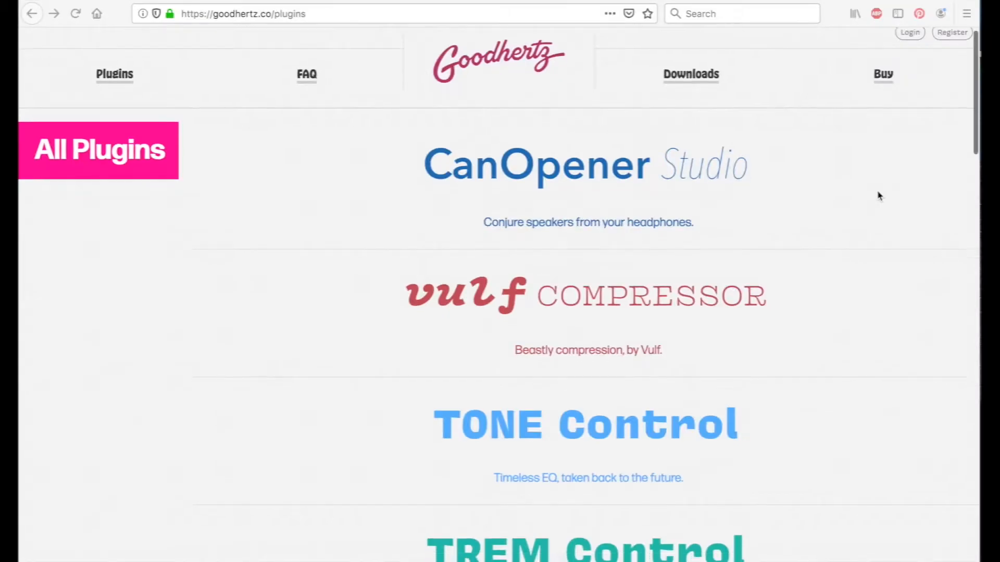
Look through the full plugin list on the Goodhertz plugins page
scroll(878, 196, down, 5)
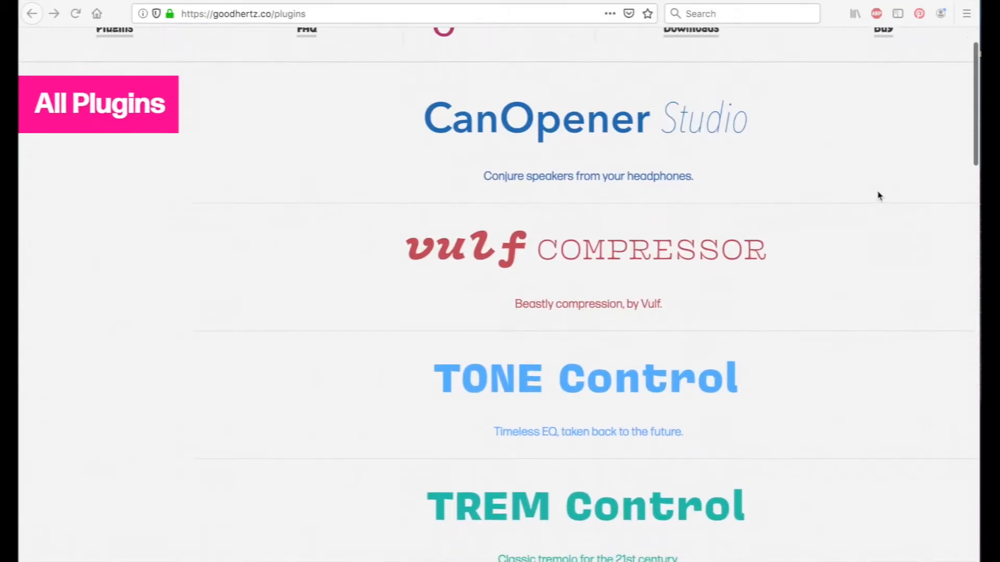
scroll(879, 196, down, 5)
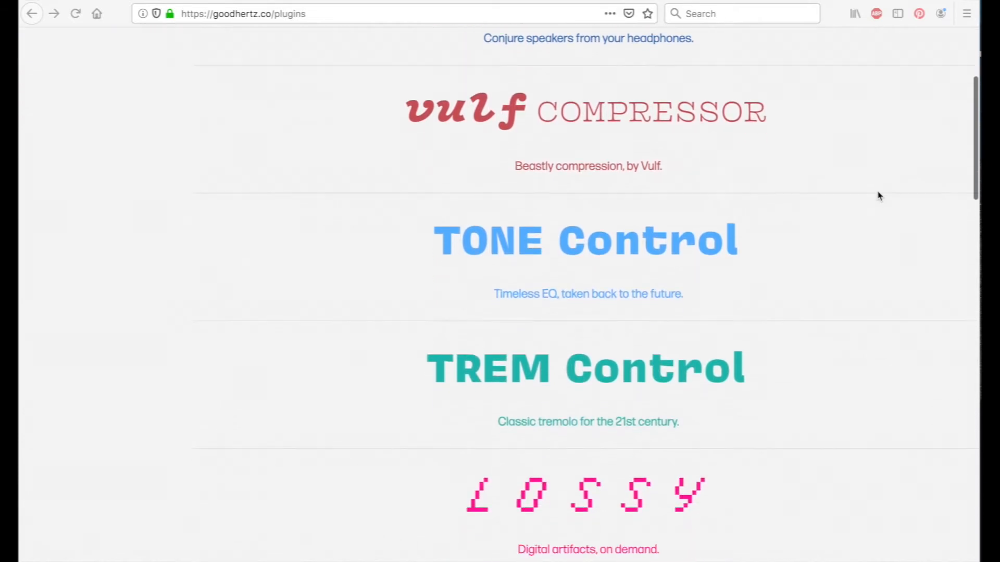
scroll(880, 196, down, 20)
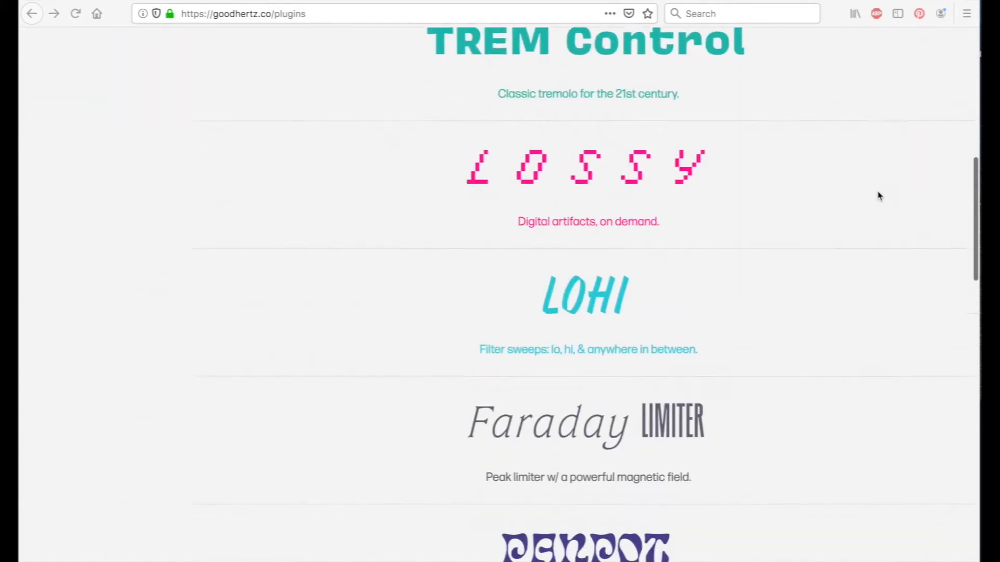
scroll(883, 195, down, 13)
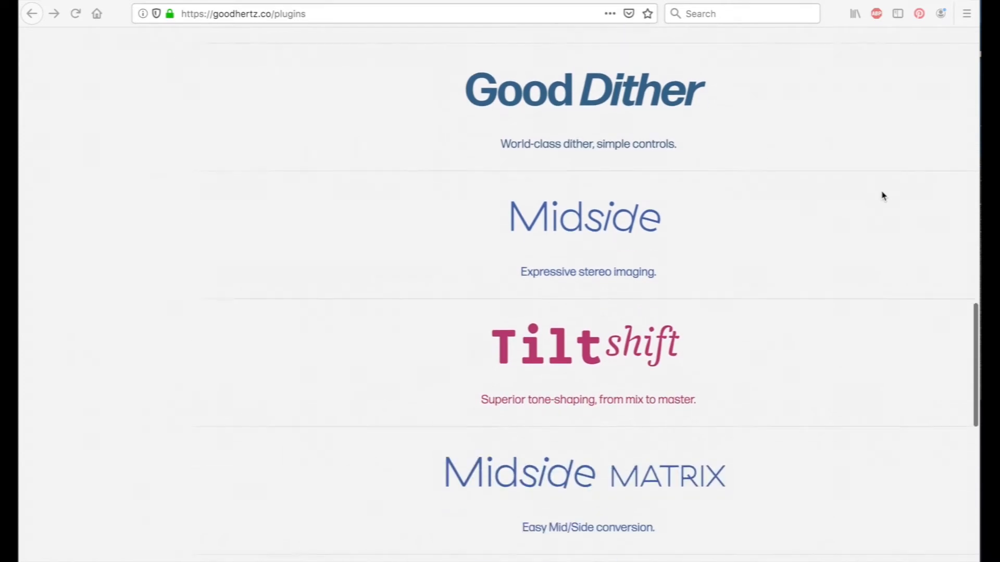
scroll(884, 196, down, 2)
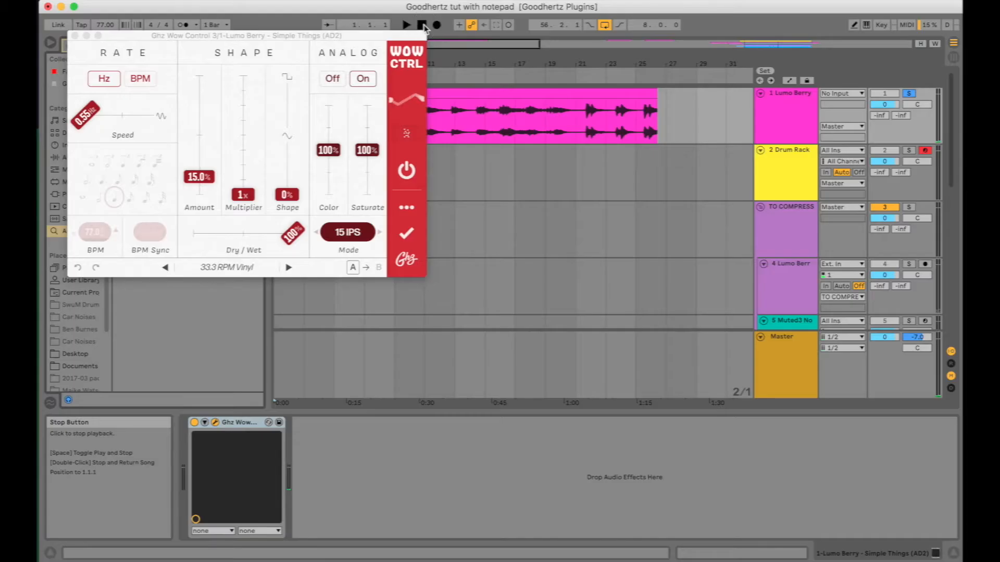
Play the Lumo Berry track and show the advanced controls of the Ghz Wow Control 3 plugin
click(407, 26)
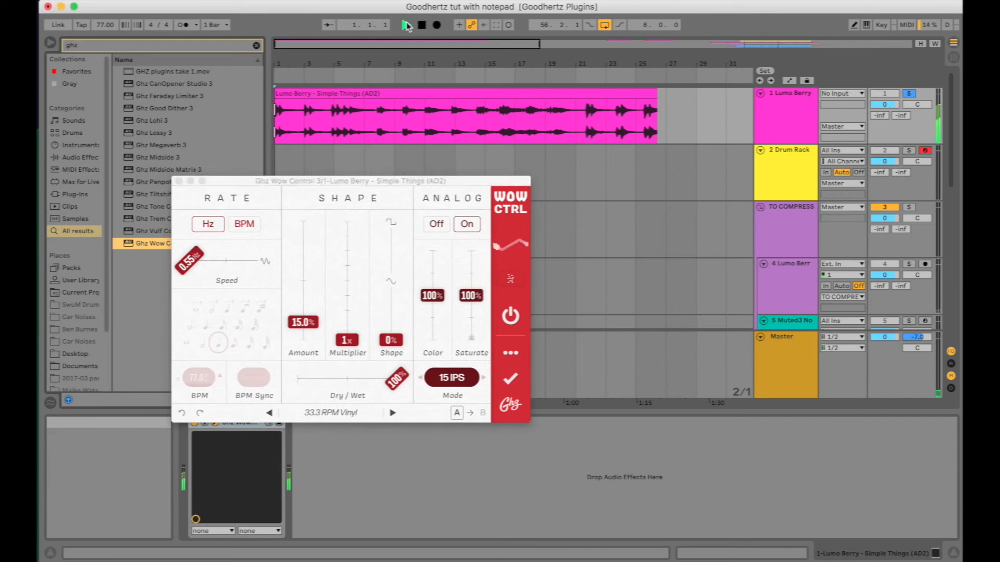
drag(336, 184, 368, 108)
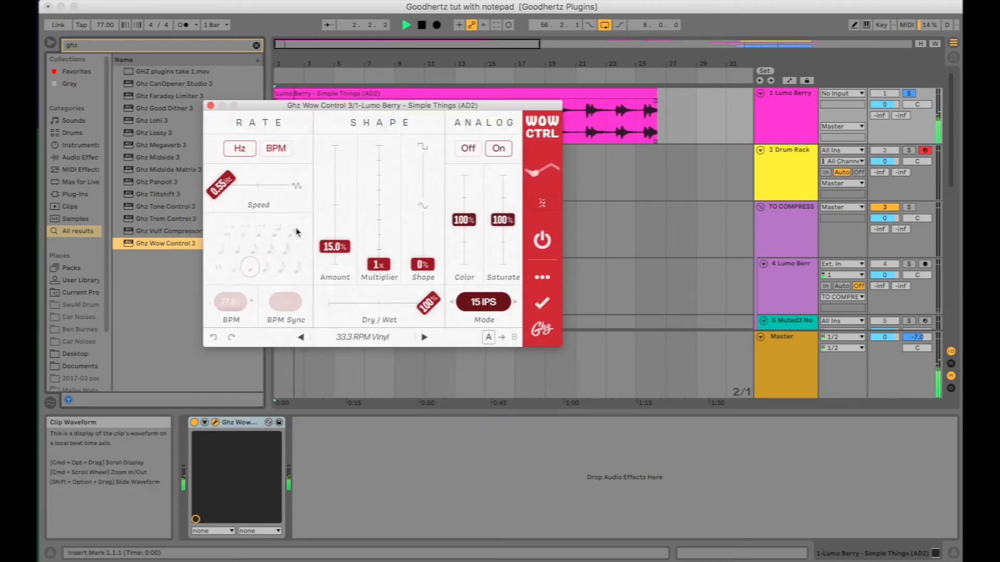
click(542, 280)
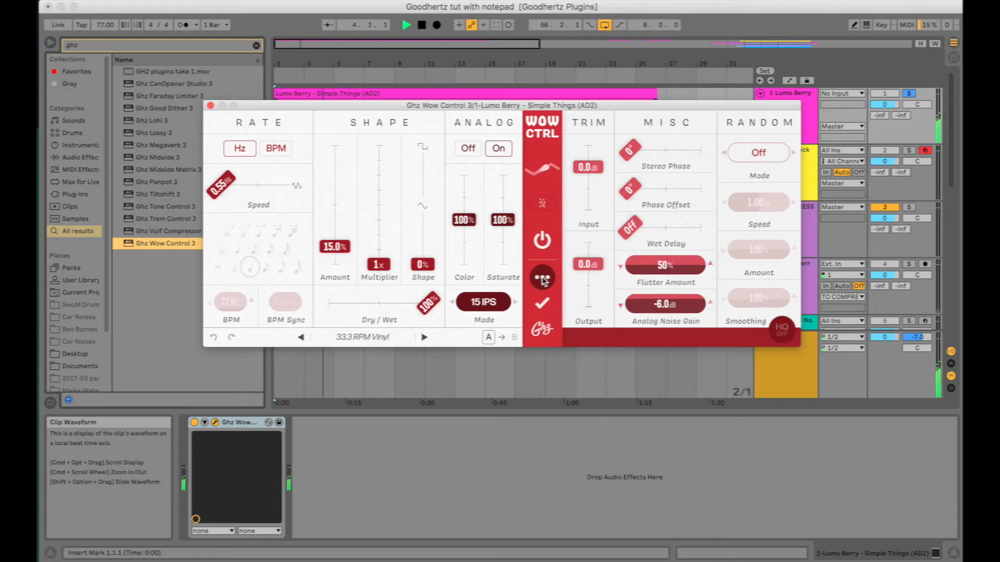
click(542, 279)
click(542, 280)
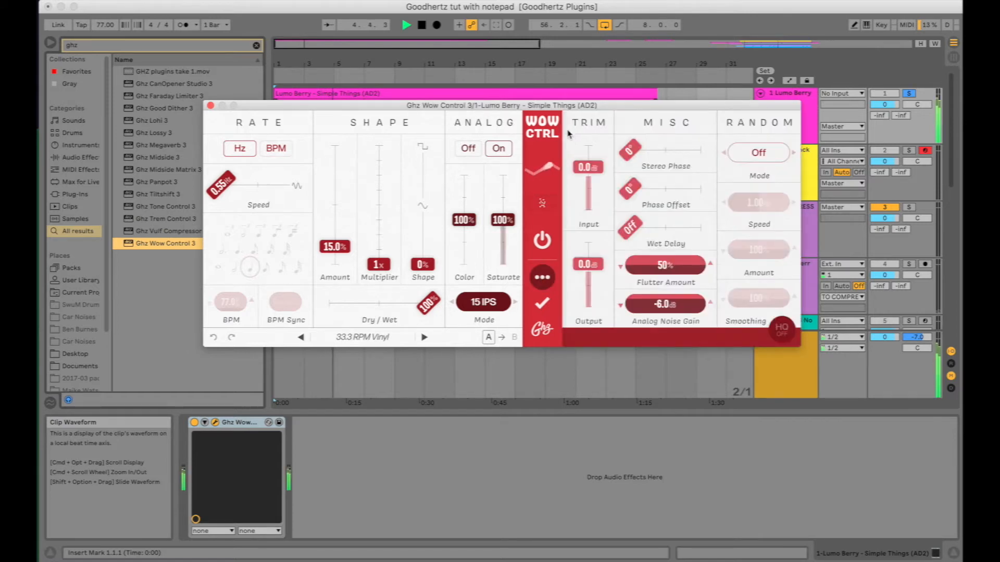
Audition the Wow Control presets one after another from 45 RPM Vinyl through Leslie-esque to Bad Cassette, and stop playback
click(424, 337)
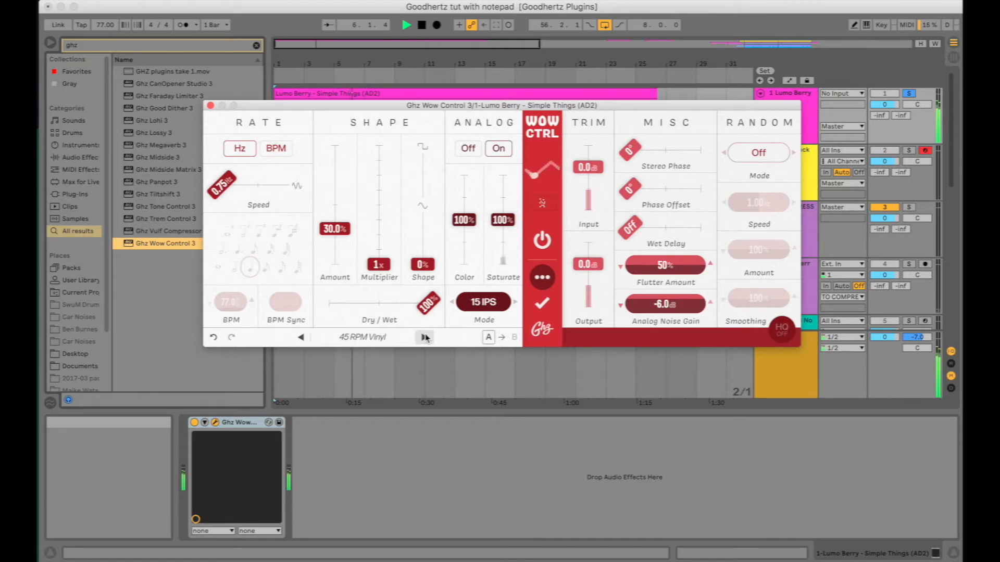
click(425, 337)
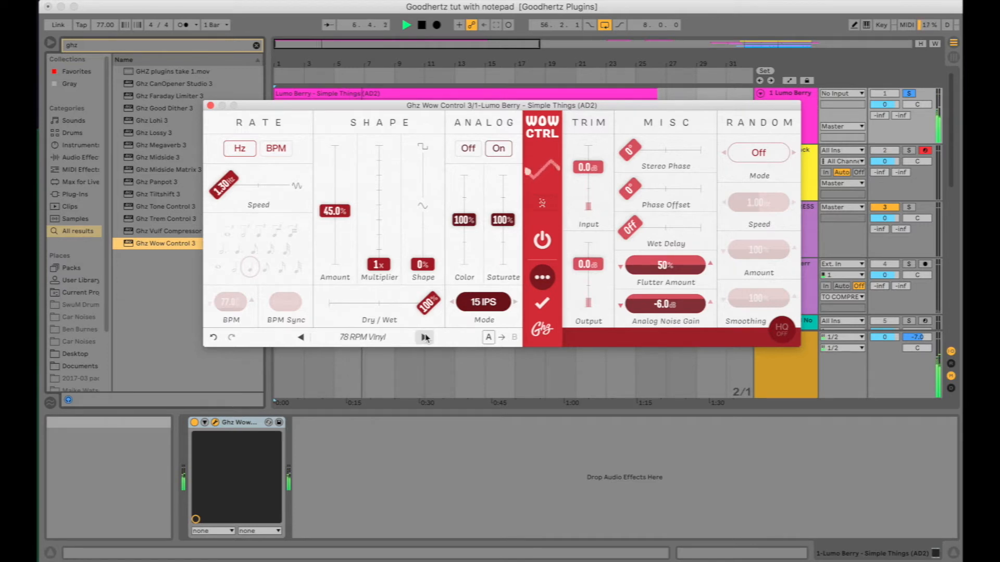
click(425, 337)
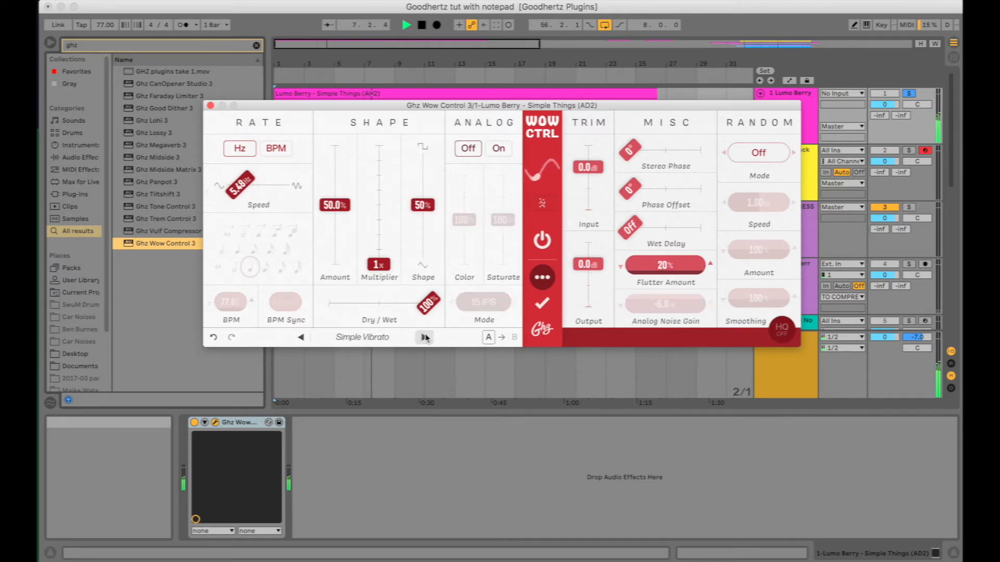
click(425, 336)
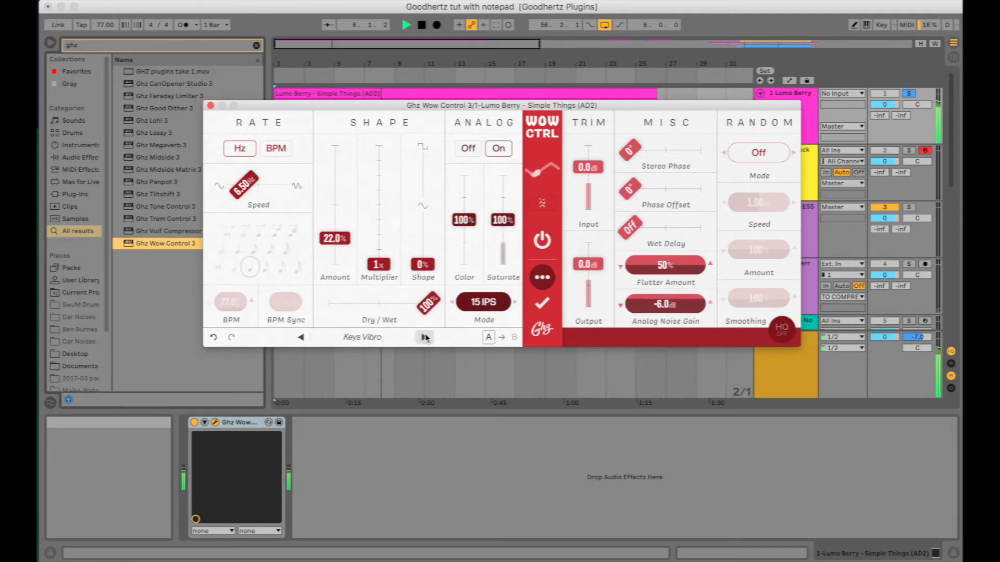
click(425, 337)
click(425, 337)
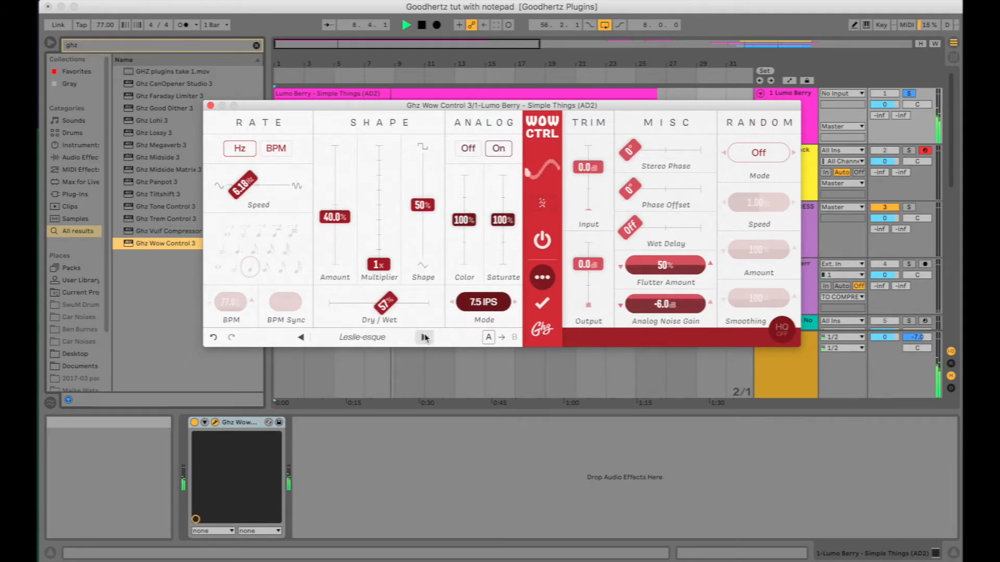
click(422, 25)
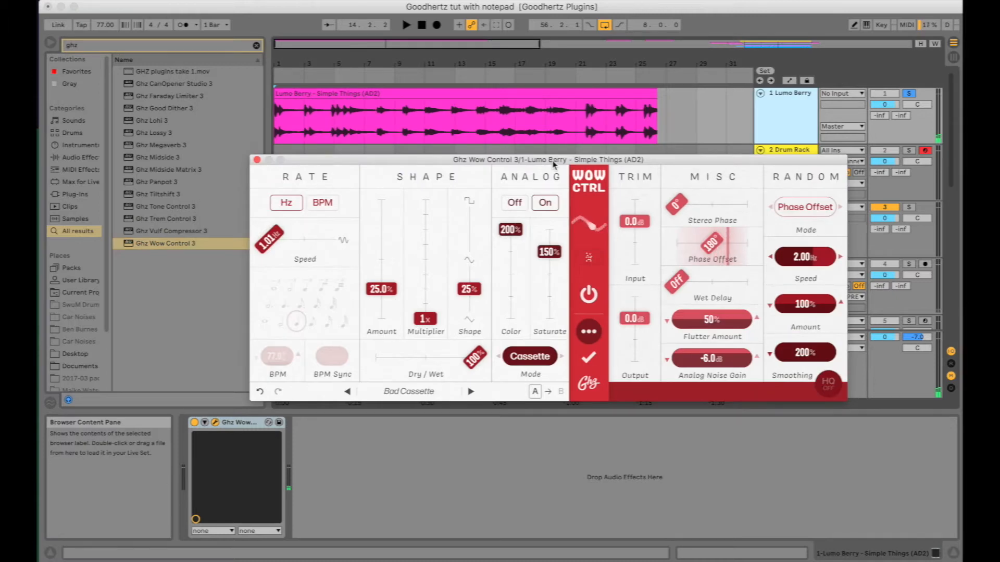
Open Wow Control's preset list and expand the Wet Delays category
click(420, 396)
scroll(306, 311, up, 1)
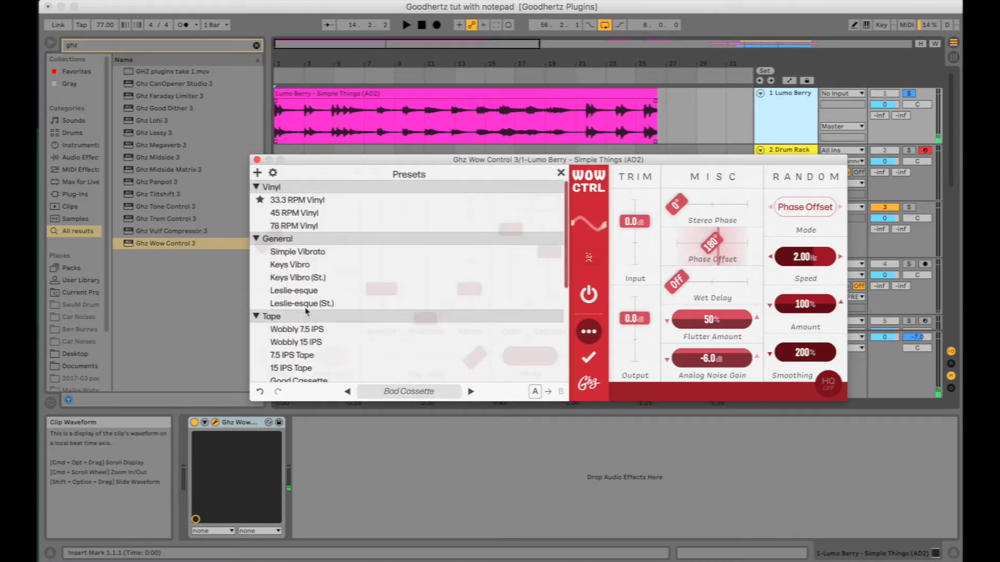
scroll(317, 234, down, 5)
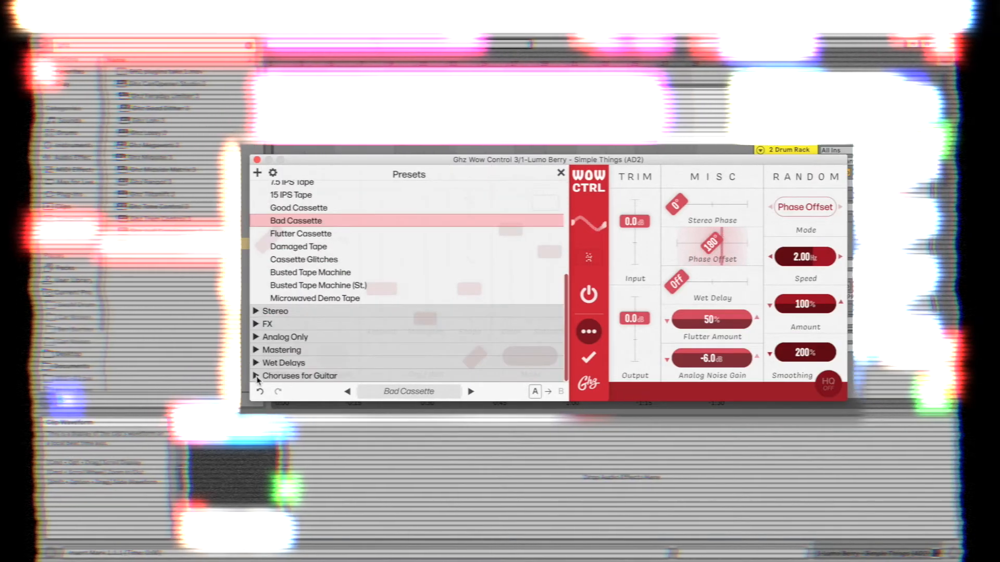
click(292, 362)
scroll(303, 333, down, 2)
scroll(303, 313, down, 5)
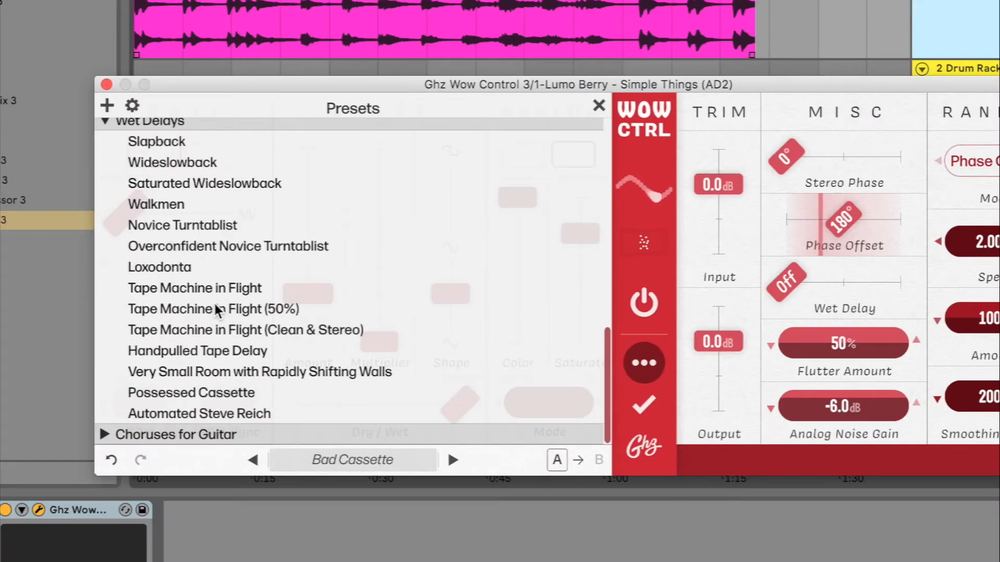
Audition the Wet Delays presets Walkmen, Handpulled Tape Delay and Automated Steve Reich on the playing track
click(151, 204)
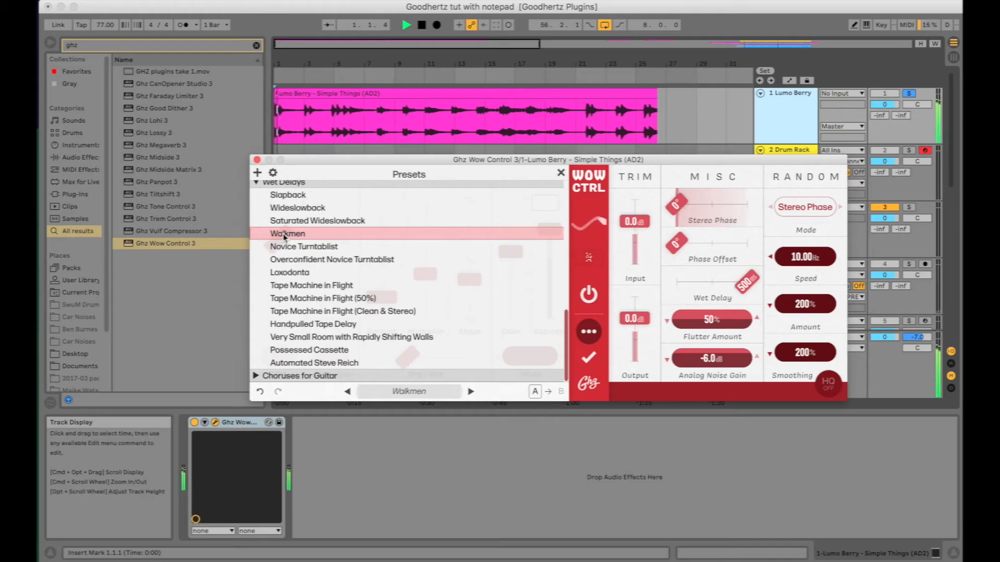
click(307, 325)
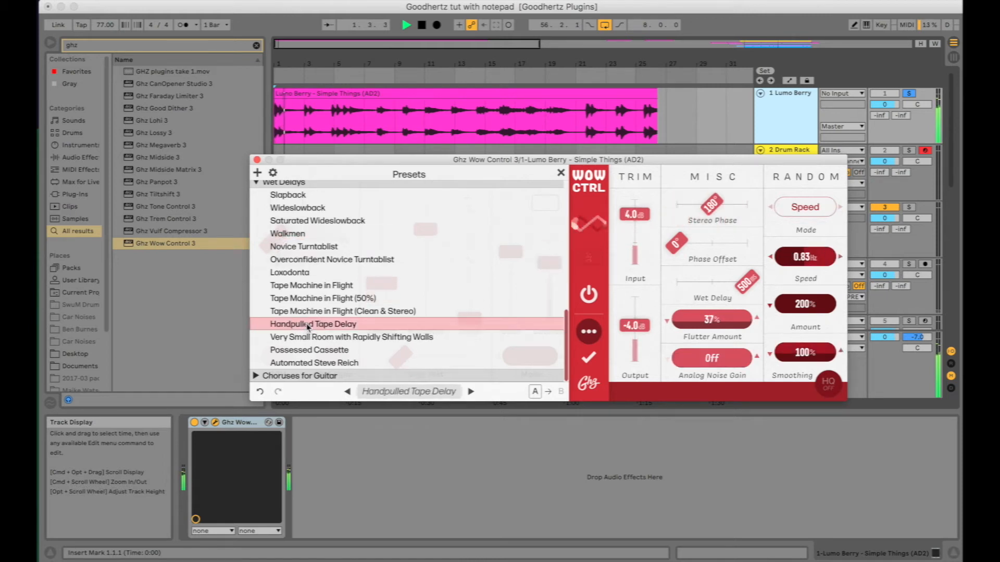
click(314, 365)
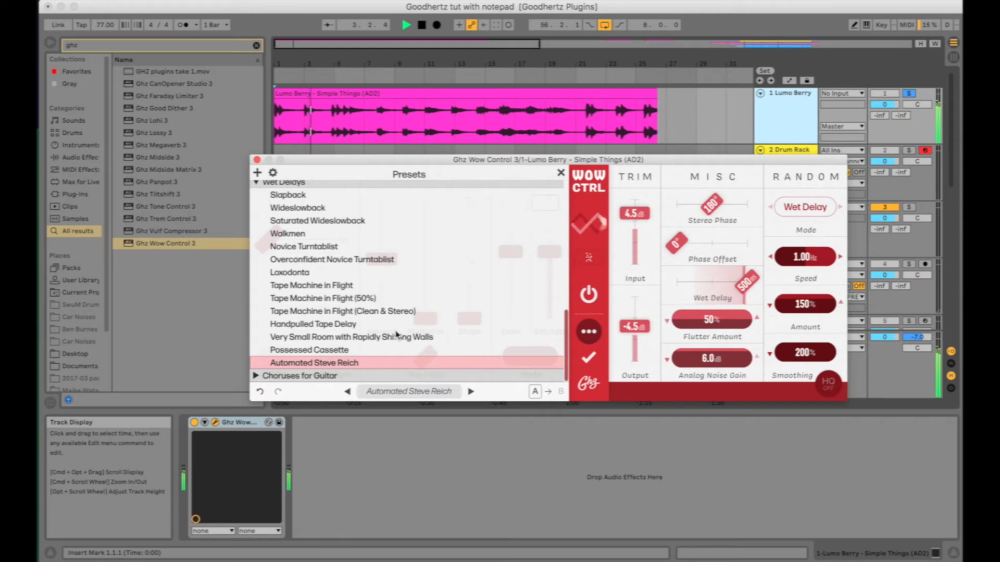
Return Wow Control to the Walkmen preset and close both the preset list and the advanced controls
scroll(393, 325, down, 5)
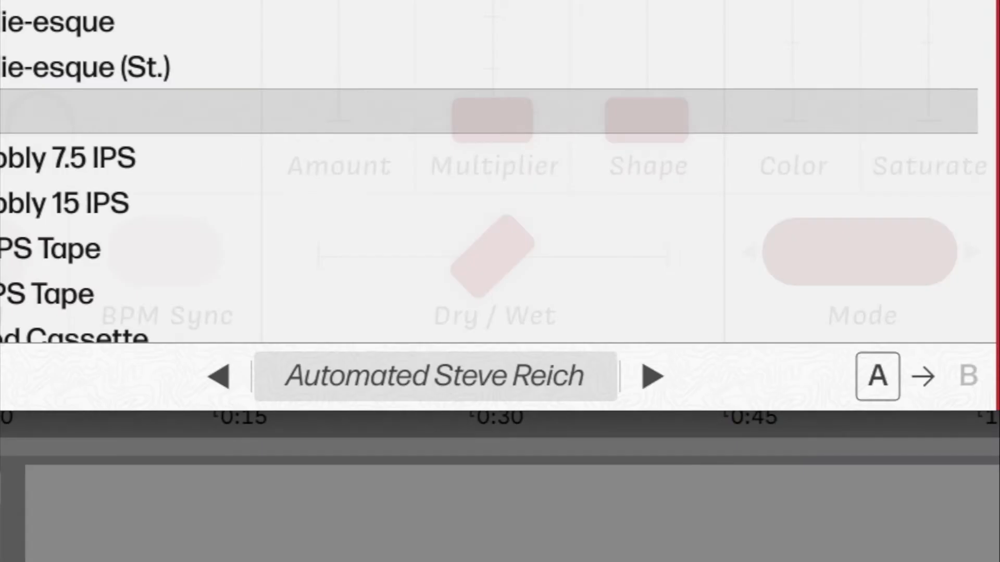
scroll(78, 209, down, 5)
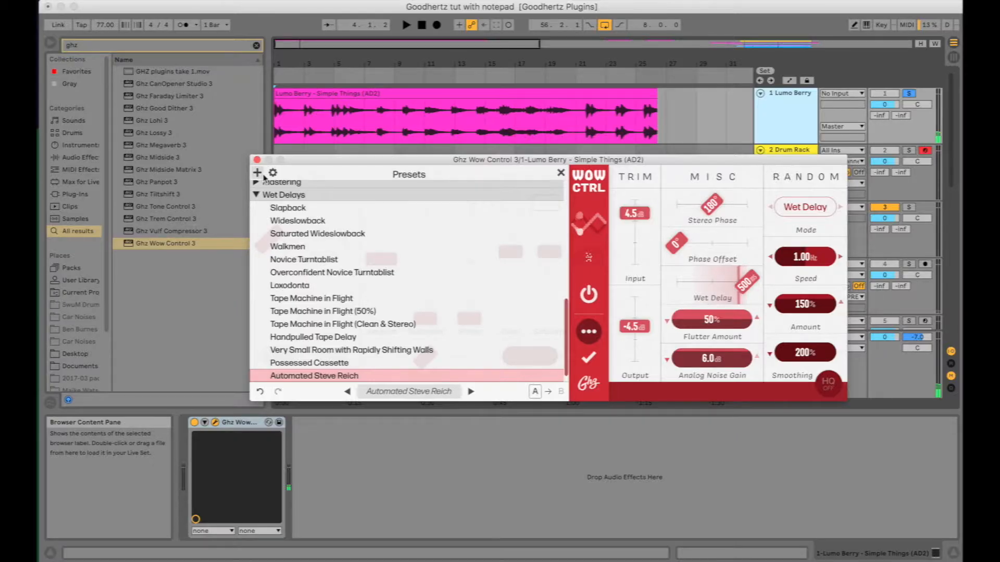
click(257, 172)
click(575, 335)
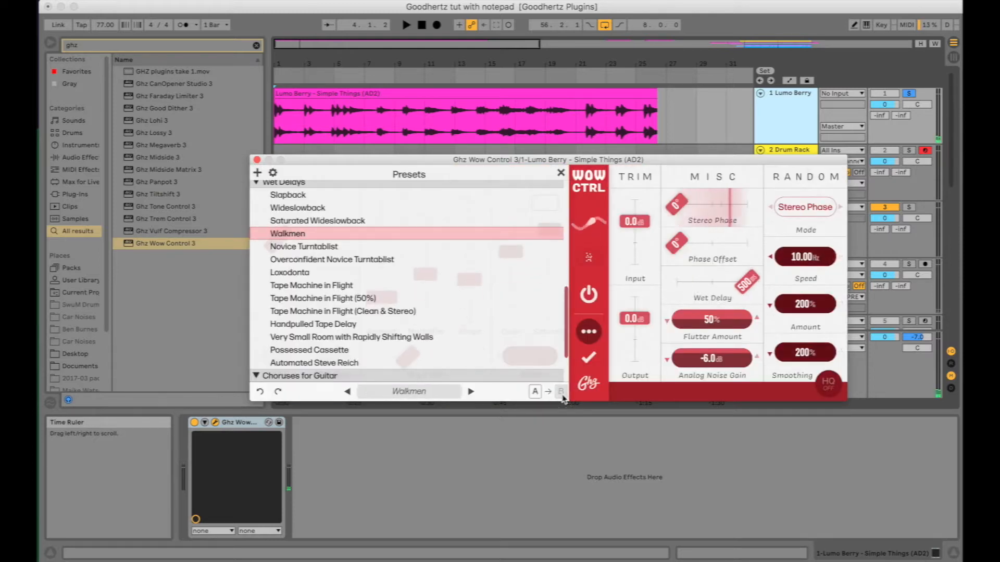
click(535, 392)
click(587, 224)
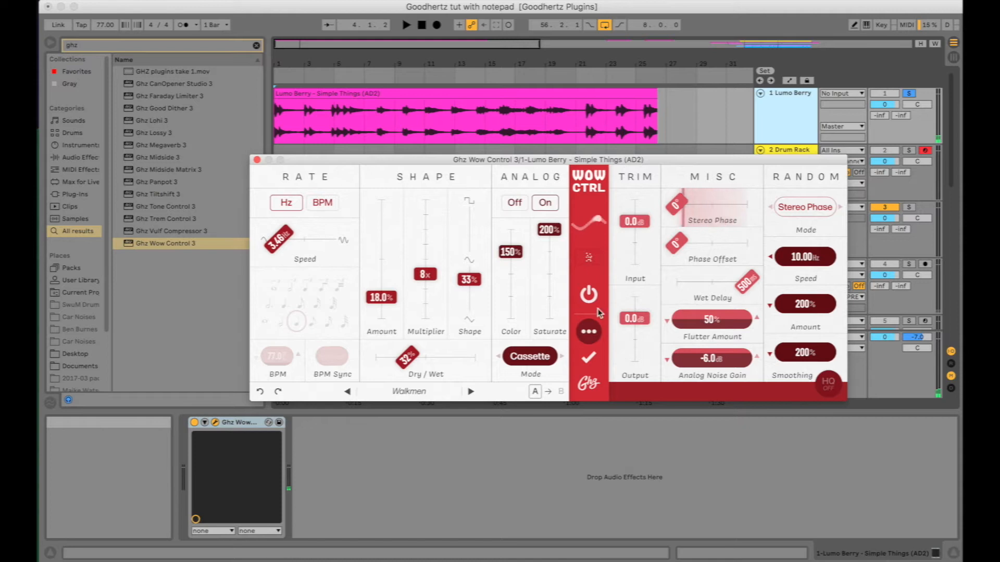
click(594, 226)
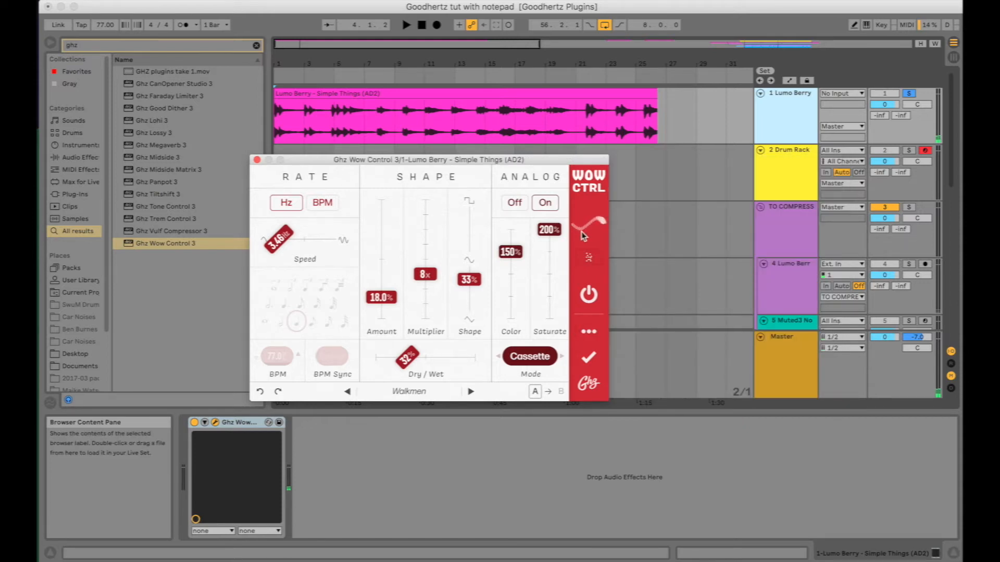
Add Ghz Lohi 3 after Wow Control in the Lumo Berry track's device chain and dismiss its window
drag(155, 123, 345, 465)
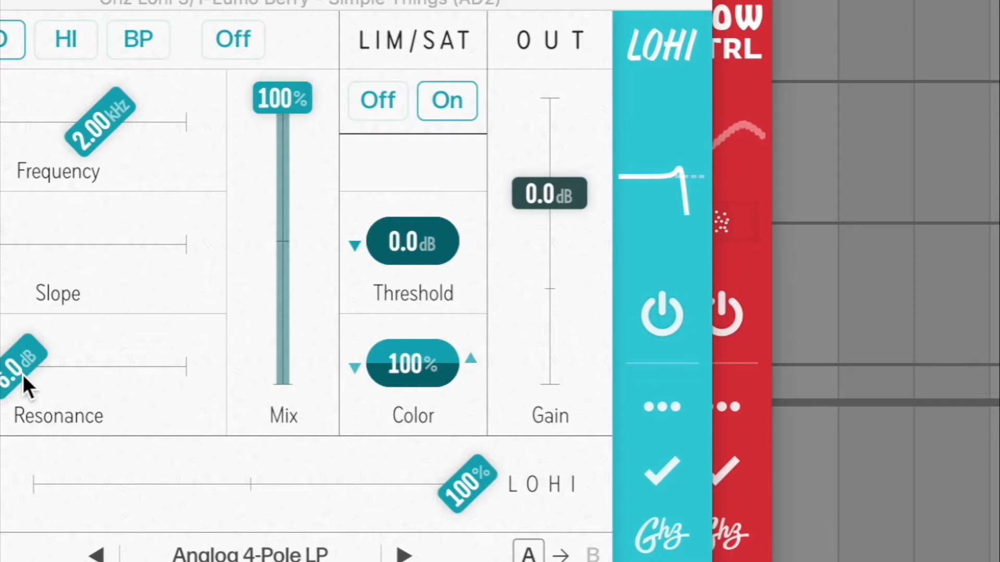
drag(307, 318, 356, 311)
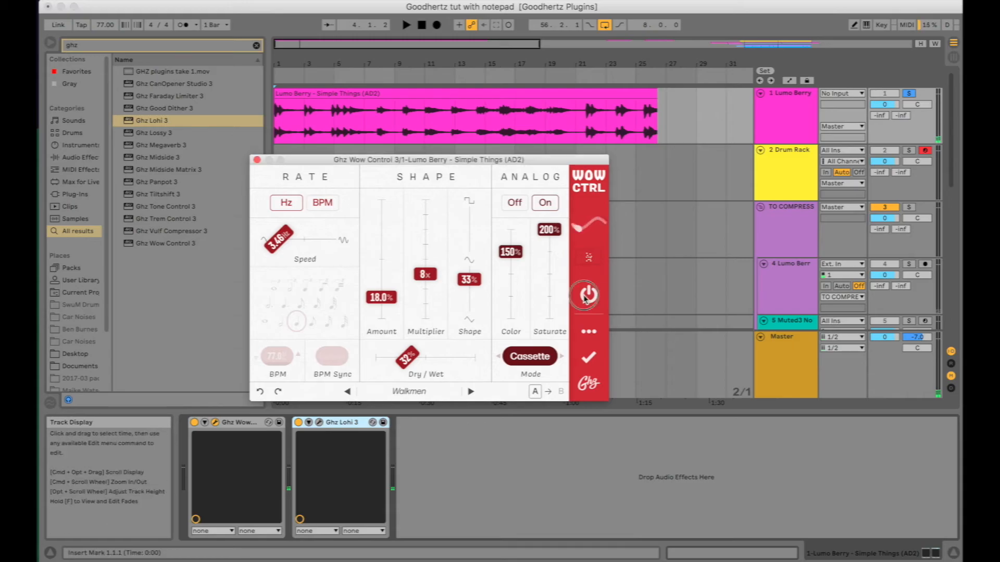
Bypass and re-enable Wow Control, and show and hide its advanced controls
click(588, 295)
click(588, 295)
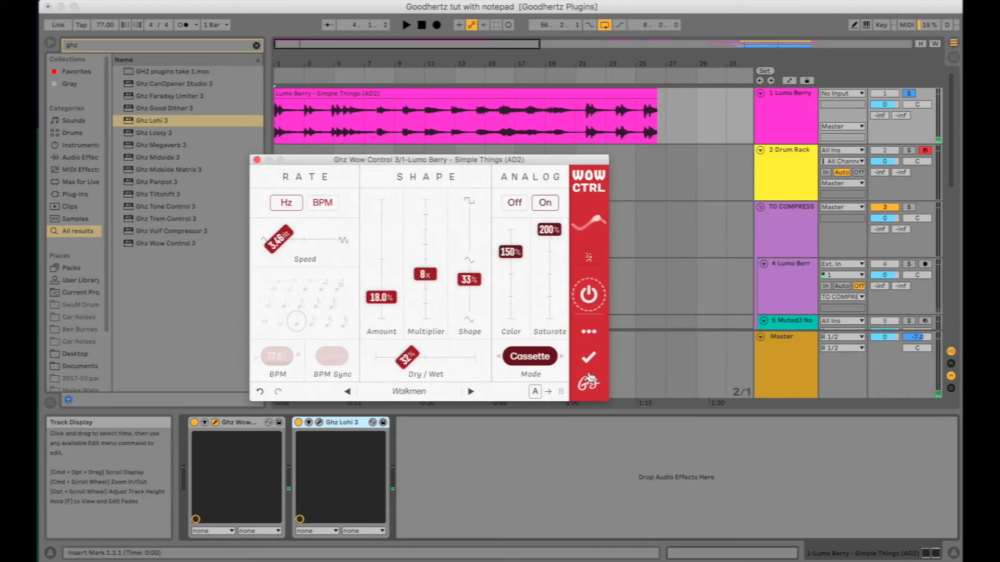
click(589, 333)
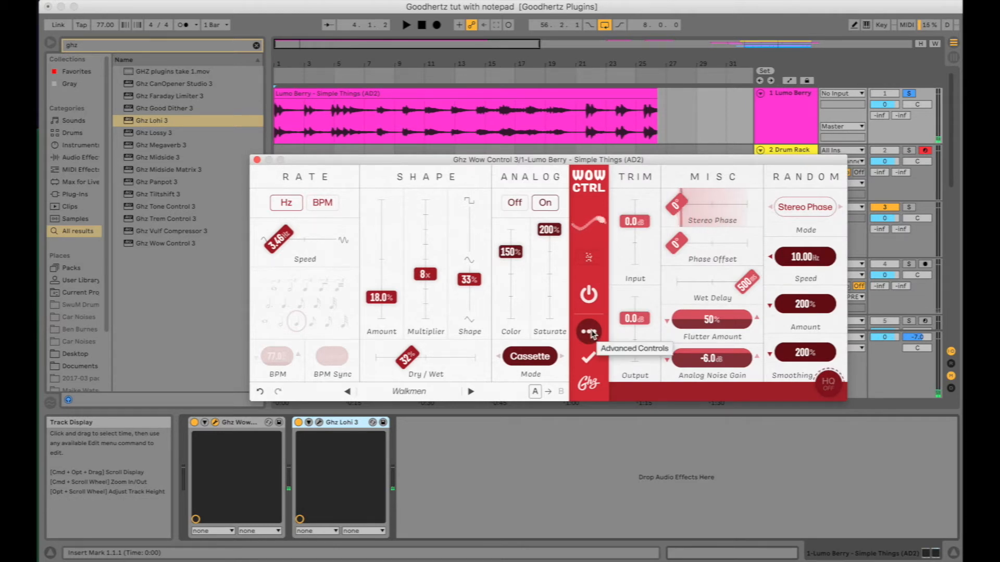
click(592, 333)
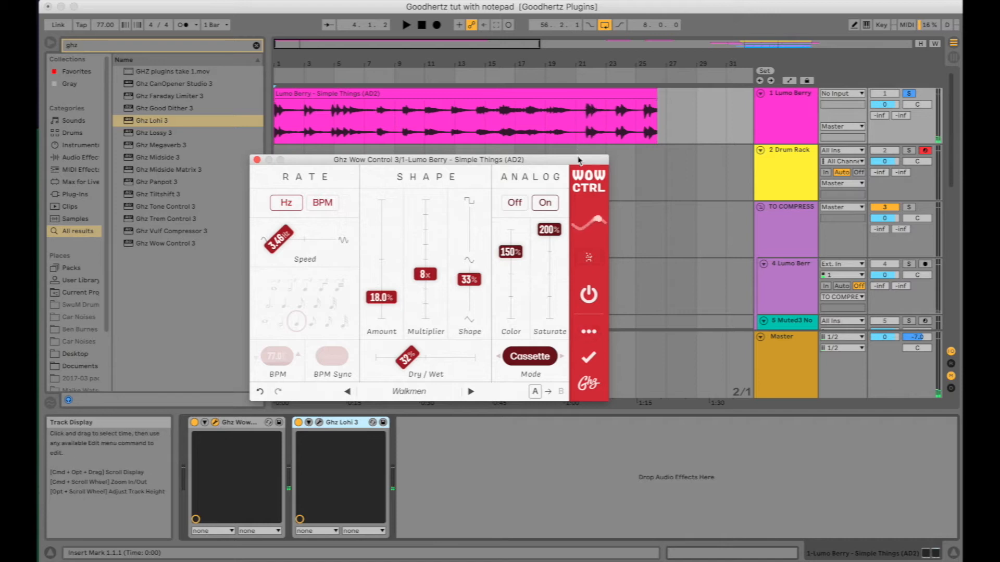
Deactivate the Ghz Lohi 3 device in the chain and activate it again
click(299, 423)
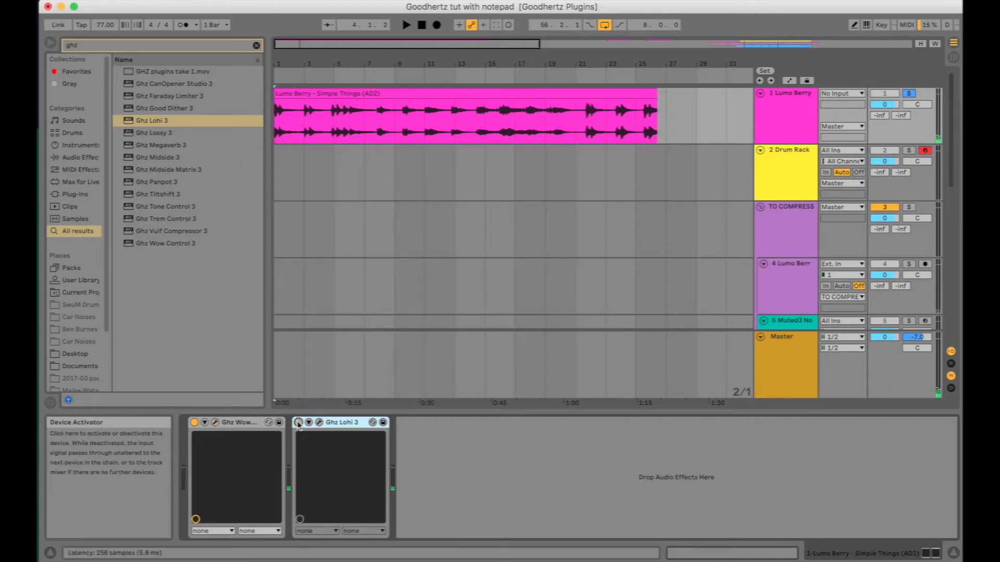
click(299, 423)
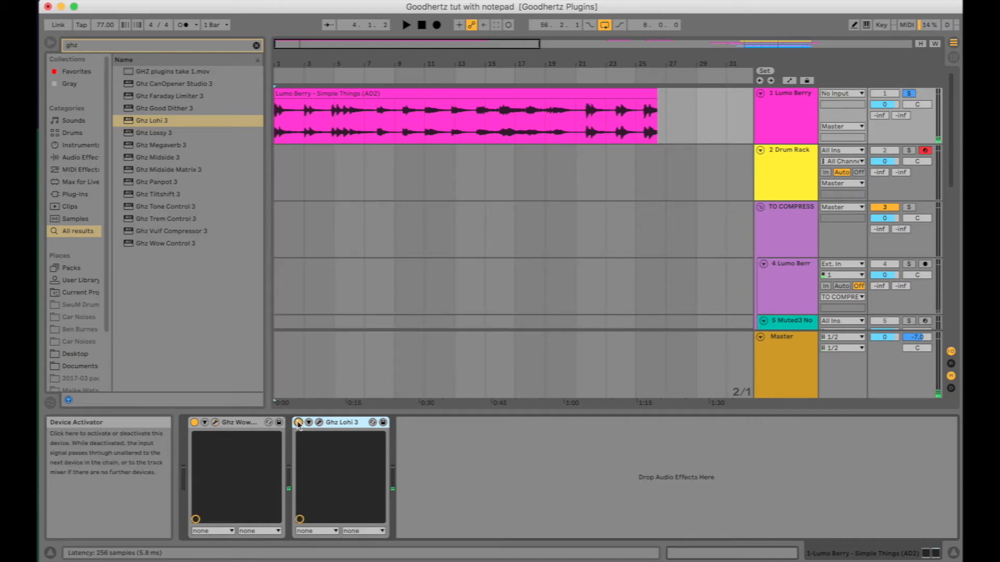
Switch Ghz Lohi 3 off and on again, and duplicate it several times in the device chain
click(299, 423)
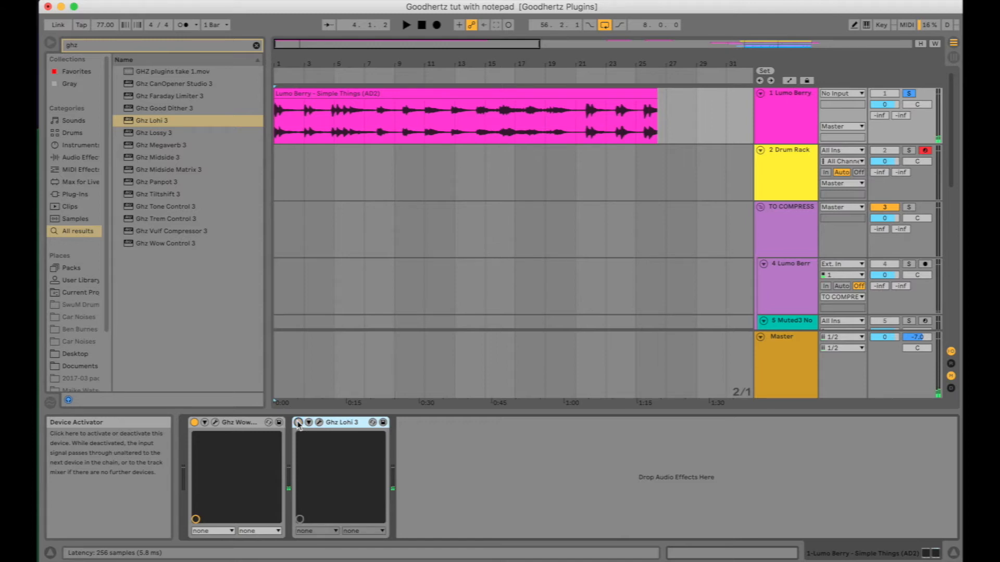
click(298, 423)
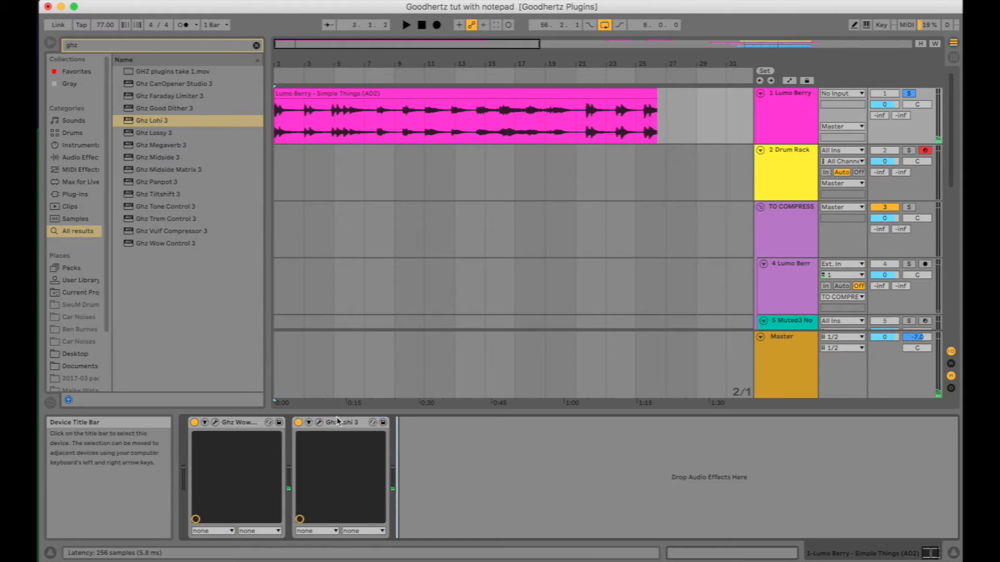
key(super+d)
key(super+d)
key(super+d)
key(super+d)
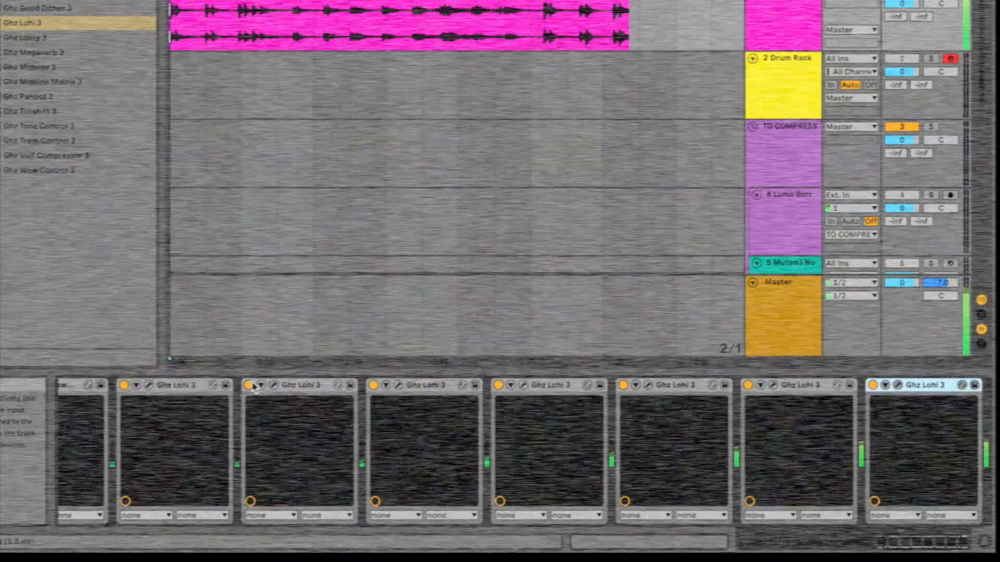
Delete all the Ghz Lohi 3 devices from the chain, leaving only Wow Control
click(364, 405)
key(Delete)
key(Delete)
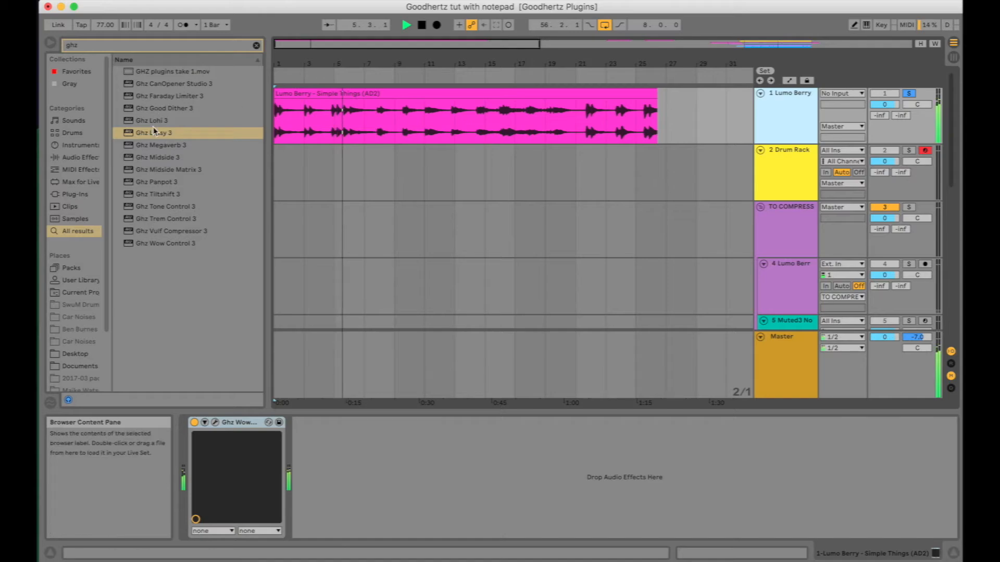
Add Ghz Lossy 3 after Wow Control and set its loss mode to Packet Loss with a loss amount of 13%
drag(160, 133, 395, 478)
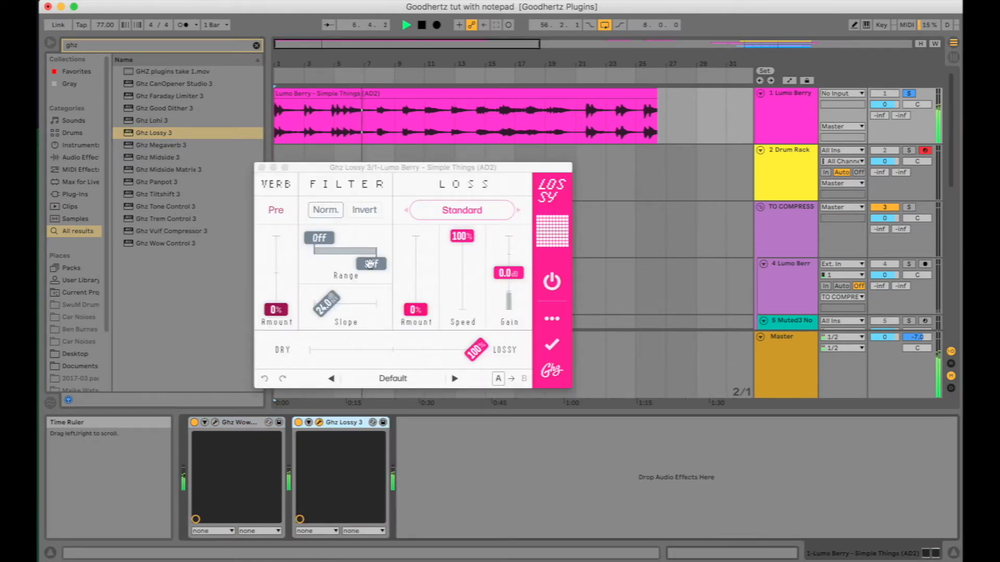
click(409, 218)
click(407, 215)
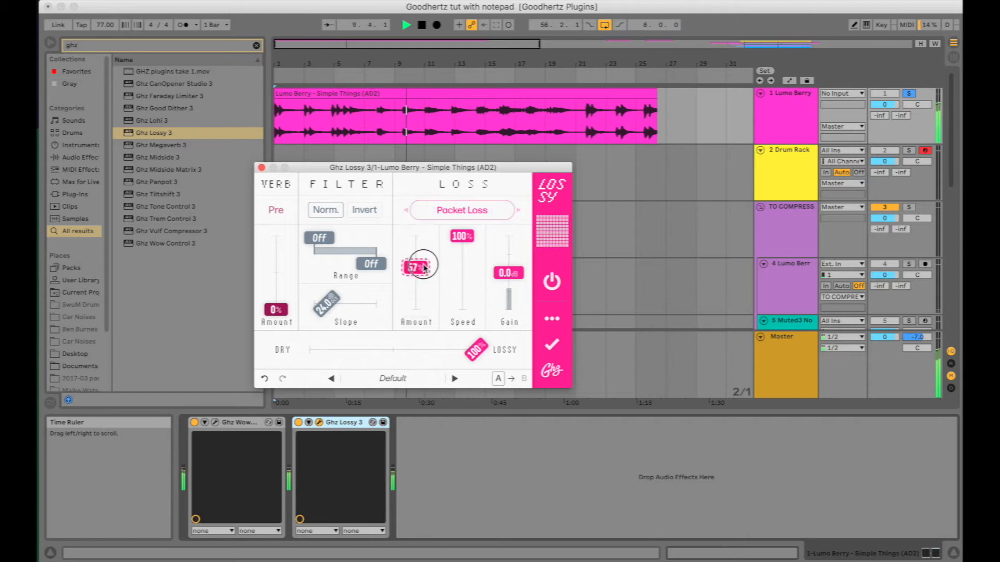
drag(422, 264, 423, 299)
key(space)
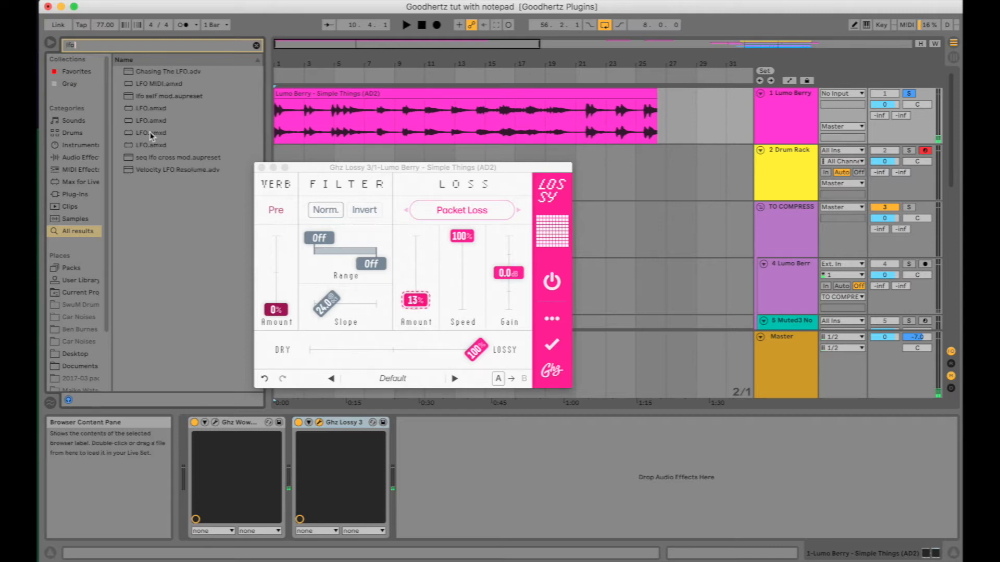
Add the LFO device after Ghz Lossy 3, unfold Lossy's parameters, and map the LFO to Loss Amount
click(151, 120)
drag(391, 421, 416, 457)
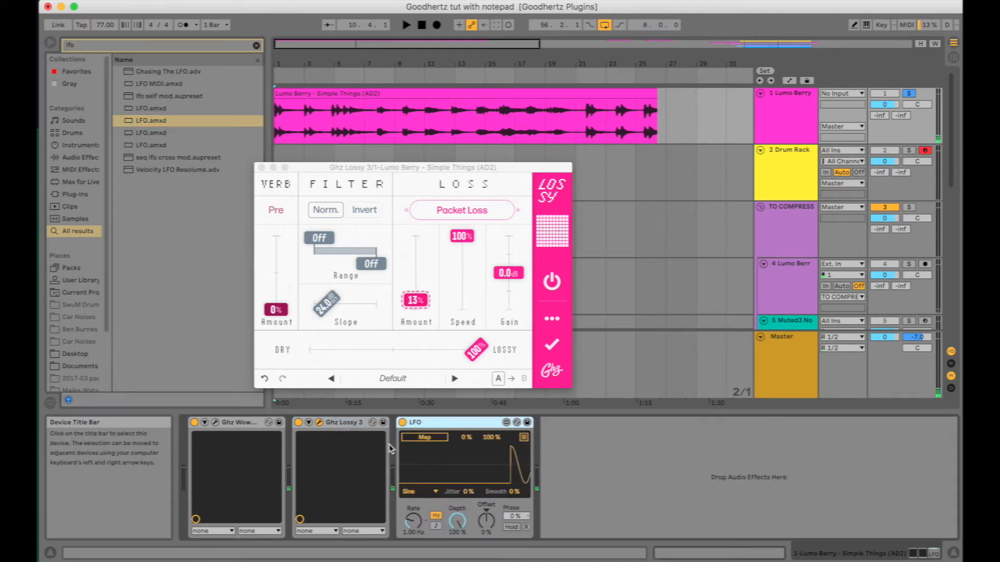
click(309, 423)
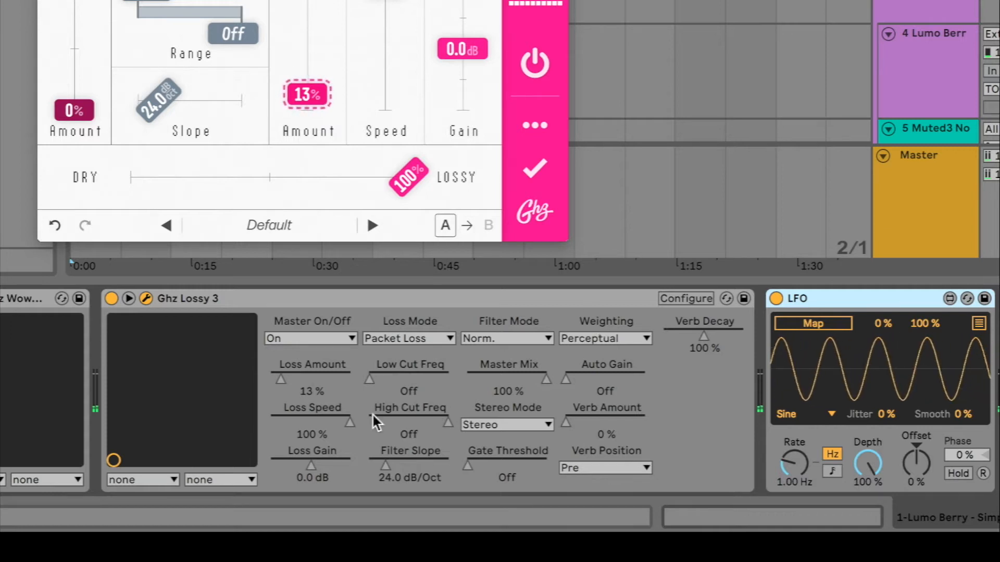
click(827, 324)
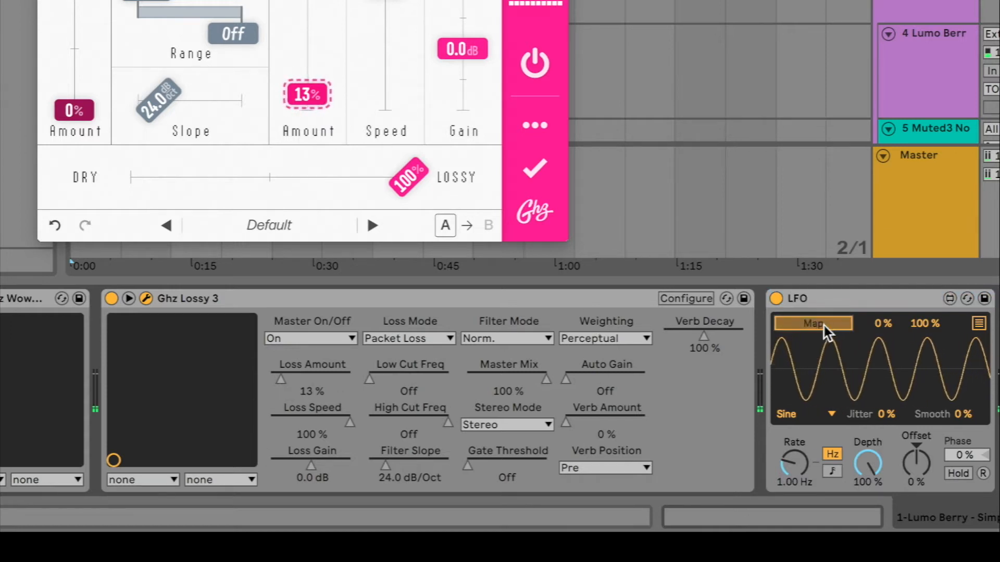
click(282, 381)
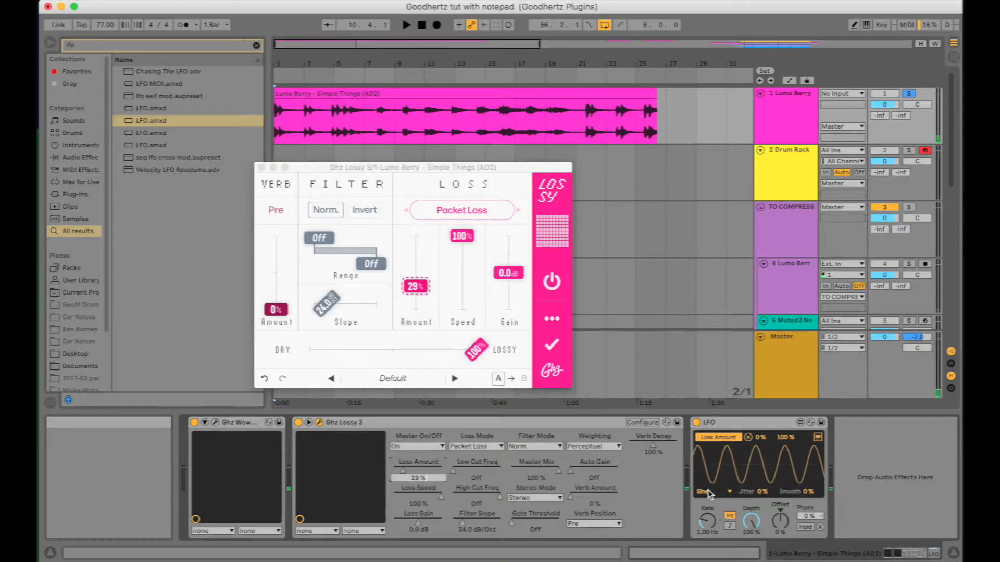
Set the LFO's waveform to Random and its jitter to 8%, and start playback
click(708, 492)
click(714, 472)
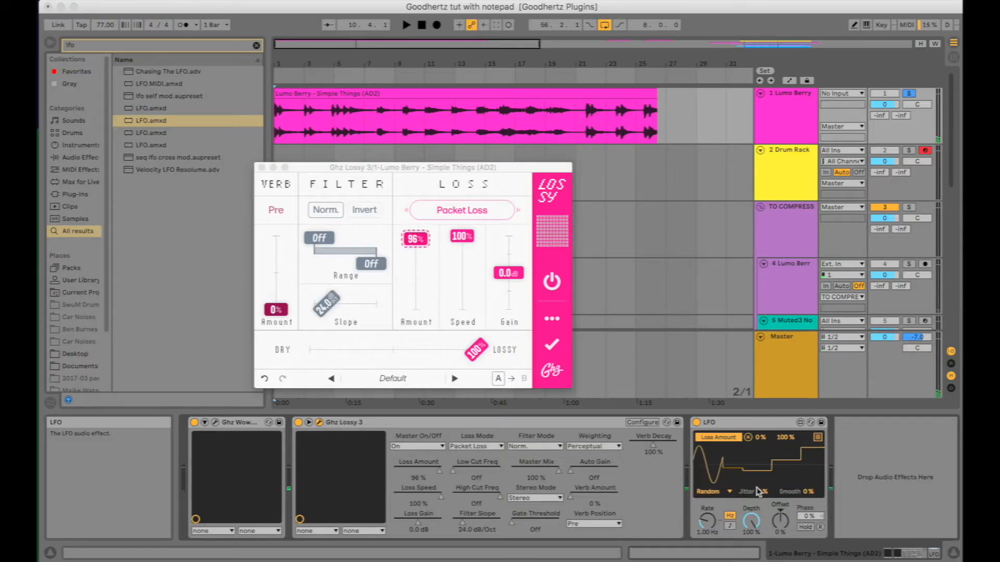
mouse_move(759, 485)
mouse_down()
mouse_move(757, 464)
mouse_move(758, 484)
mouse_move(774, 496)
mouse_up()
key(space)
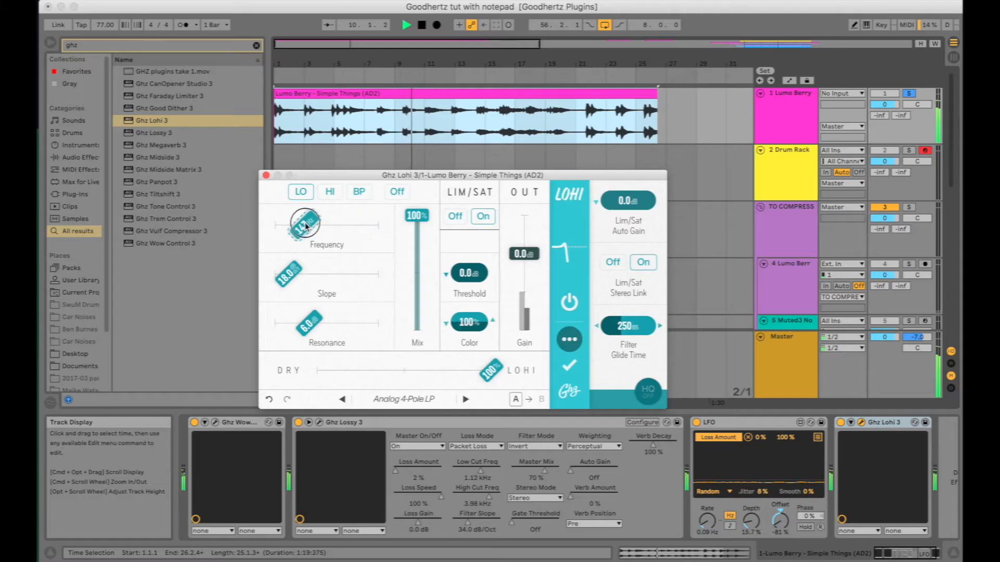
Raise Lohi's low-pass frequency to about 1.41 kHz and audition its low-pass presets up to One-Pole Digital LP
drag(290, 224, 340, 234)
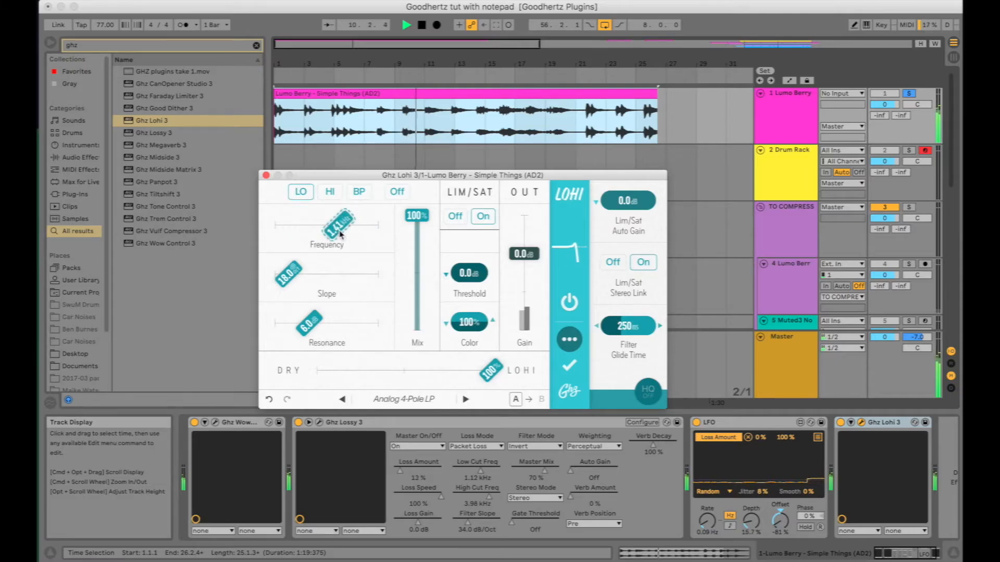
click(465, 398)
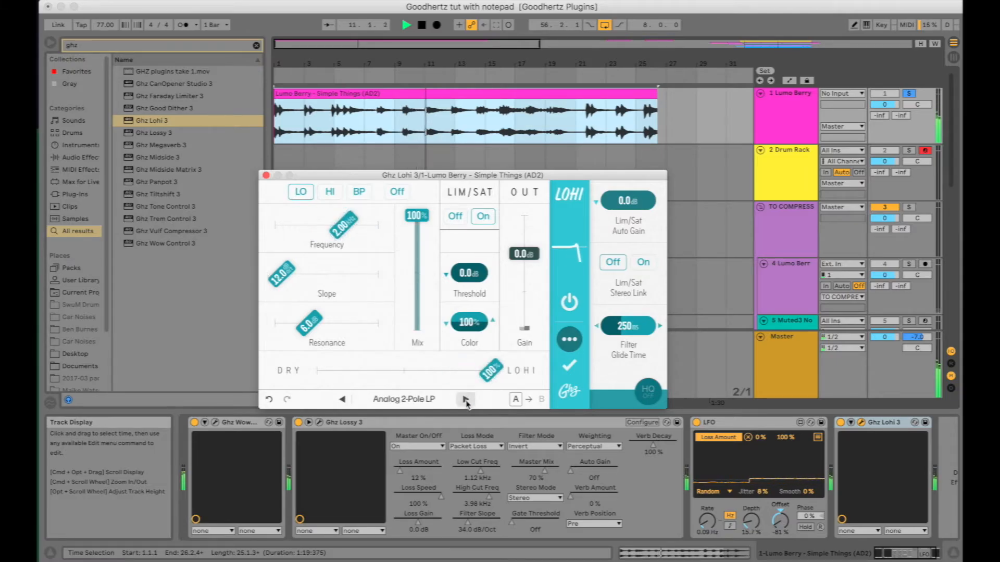
click(465, 398)
click(466, 399)
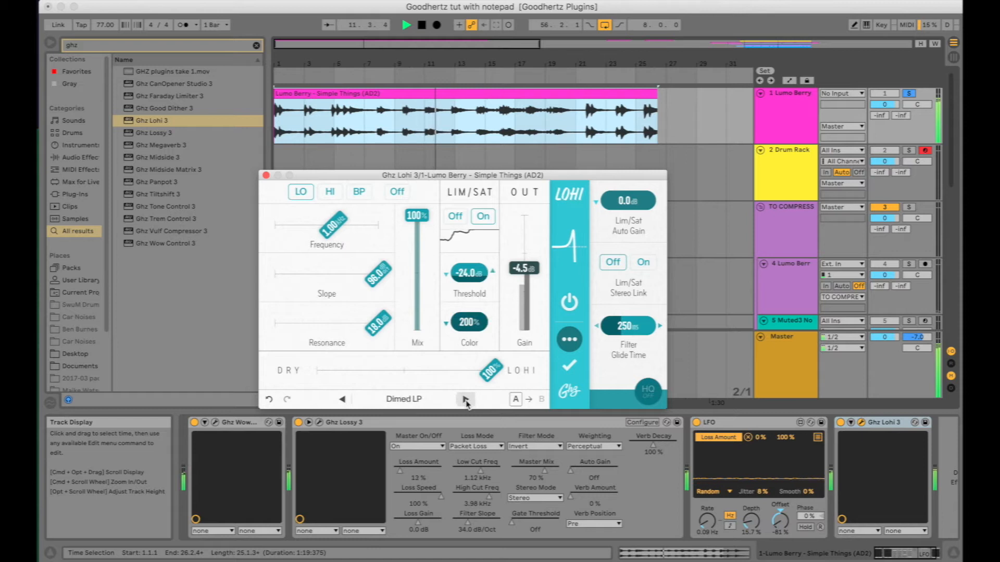
click(465, 400)
click(465, 400)
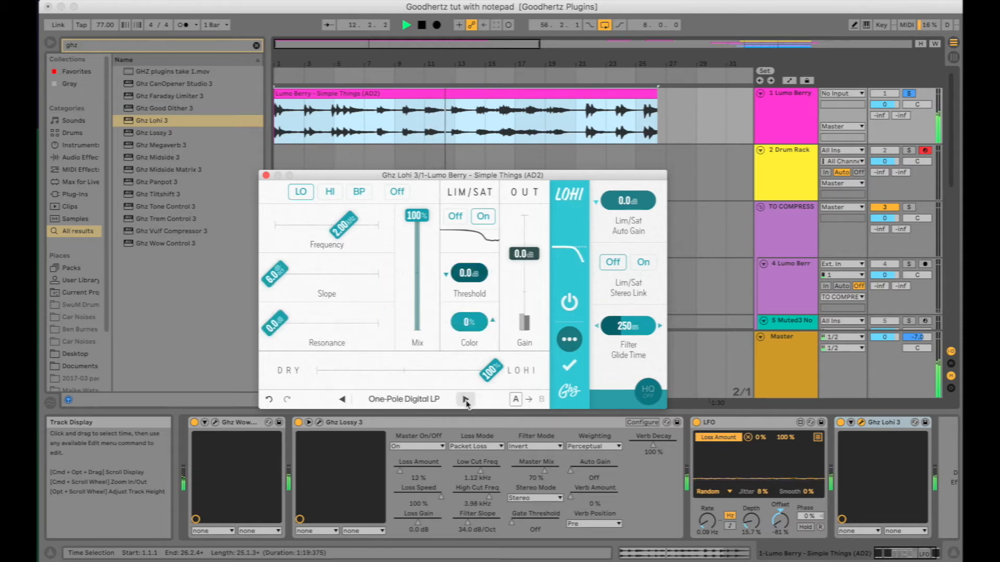
Advance Lohi through Analog 4-Pole HP to the following preset and lower its filter frequency
click(465, 400)
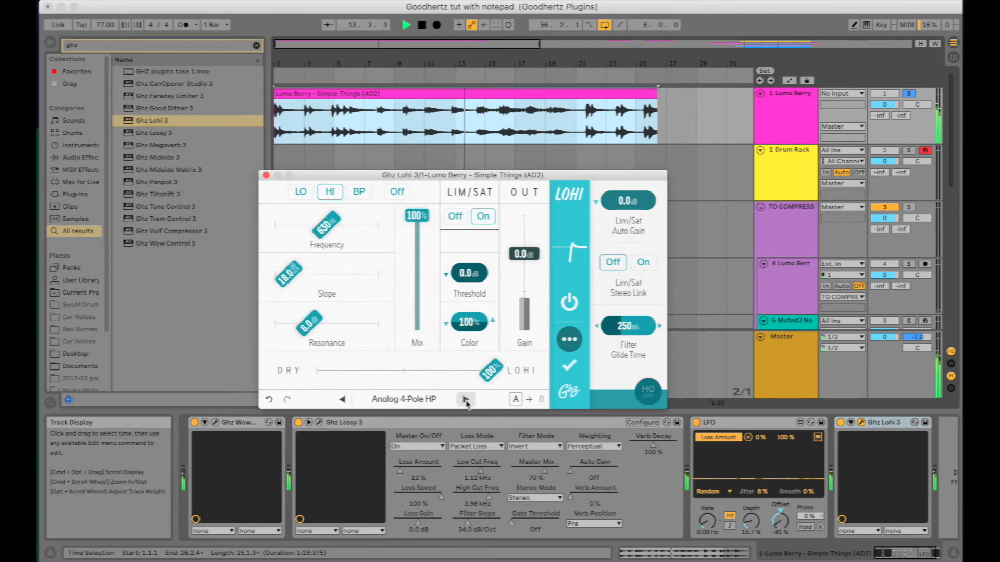
click(466, 400)
drag(348, 225, 314, 243)
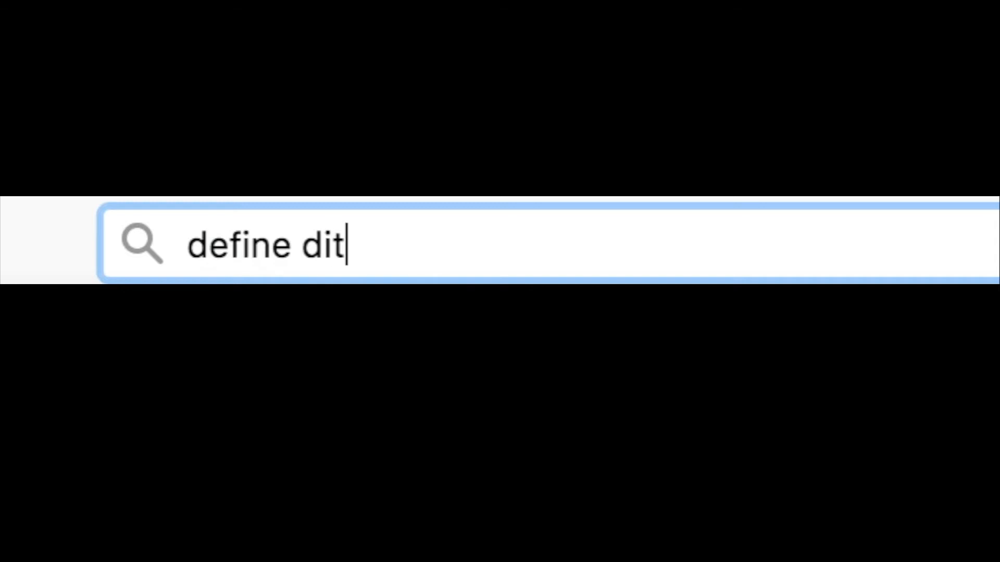
Search the web for the definition of dither
key(Return)
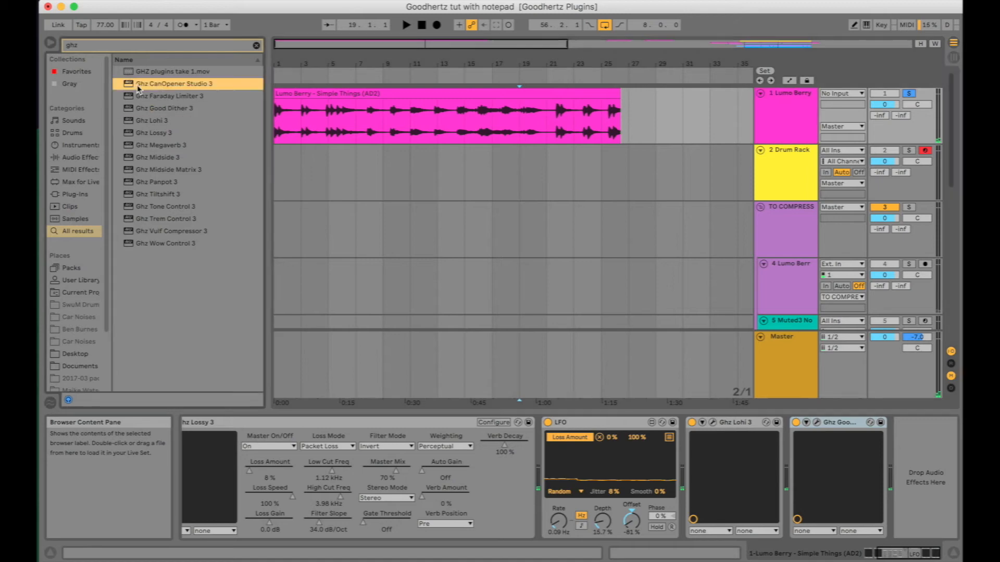
Add Ghz CanOpener Studio 3 at the end of the Lumo Berry chain and show its advanced controls
drag(139, 89, 955, 503)
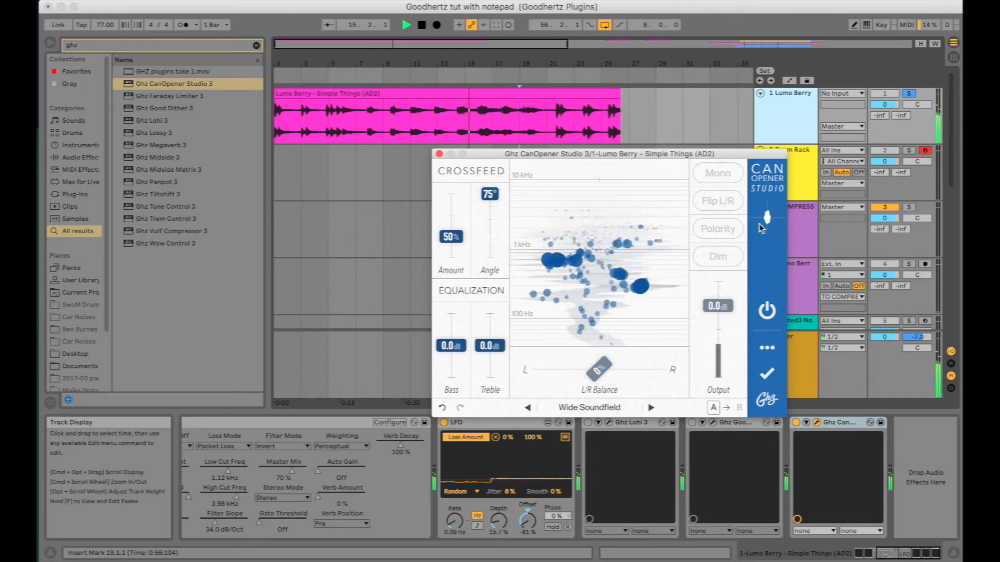
click(766, 347)
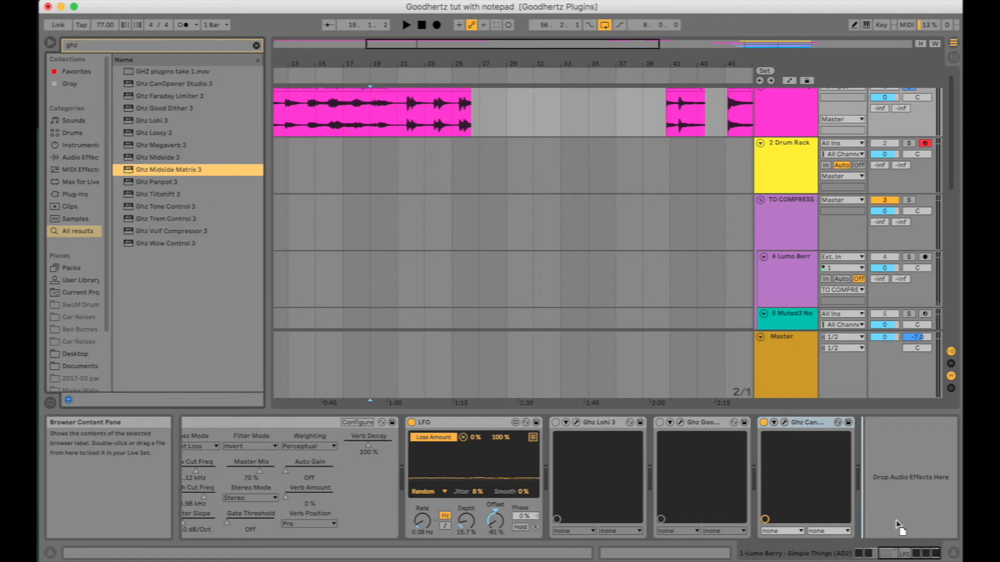
Add Ghz Midside Matrix 3 after CanOpener and, during playback, set mid gain to -6.5 dB and side gain to 4.5 dB
drag(865, 473, 865, 474)
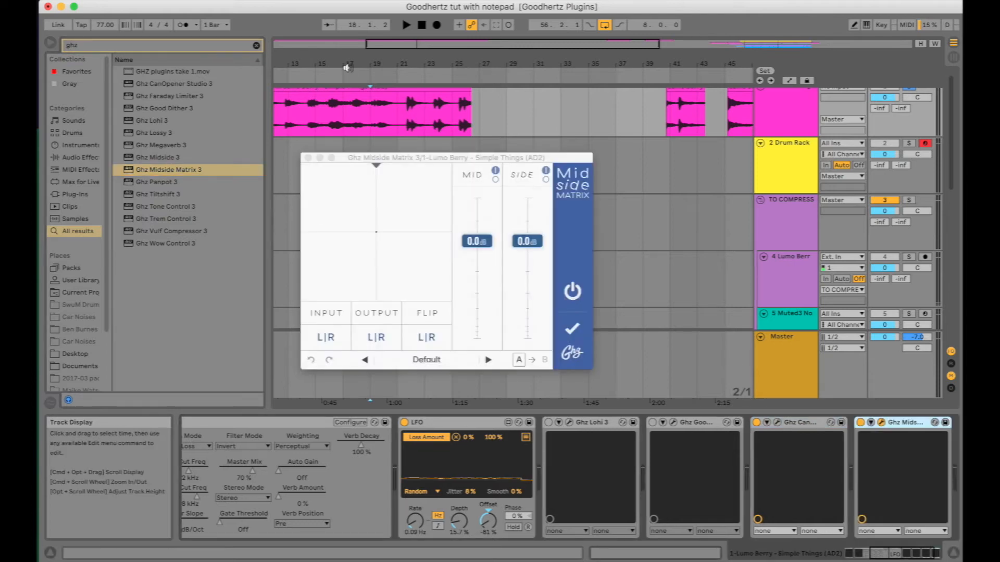
click(328, 68)
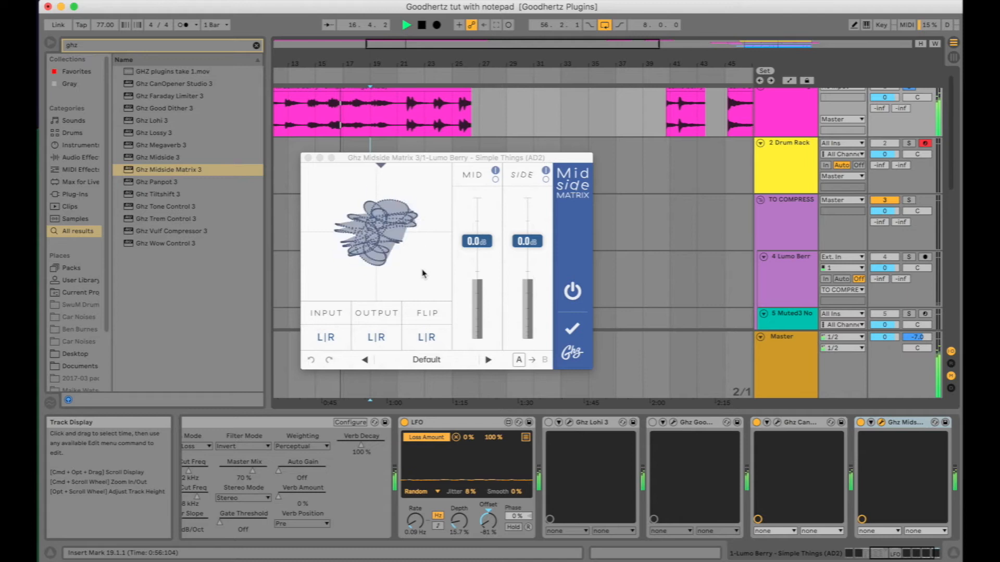
drag(476, 241, 527, 227)
Put Ghz Midside 3 after CanOpener in place of Midside Matrix and set its stereo width to 92% during playback
click(133, 158)
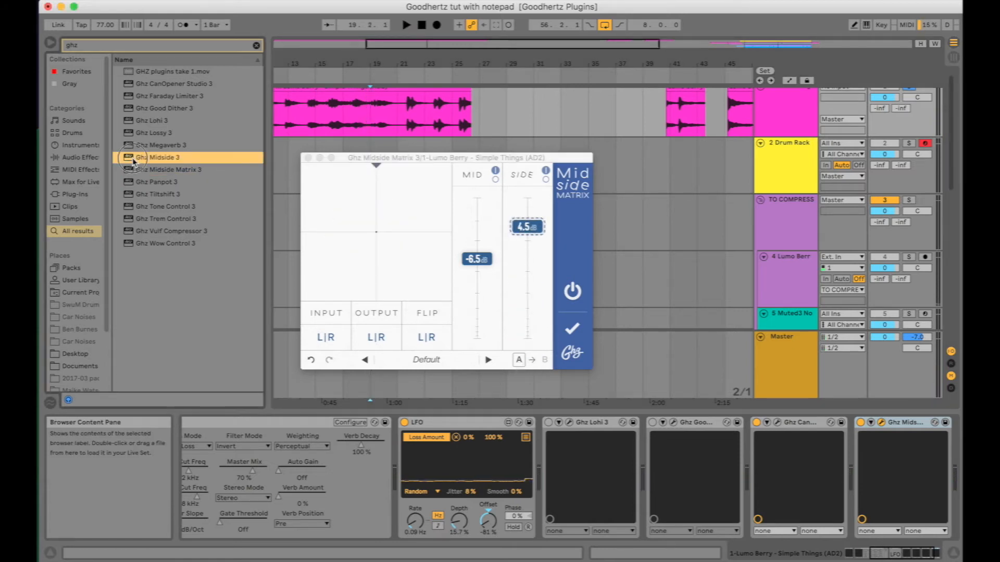
drag(952, 415, 916, 469)
key(space)
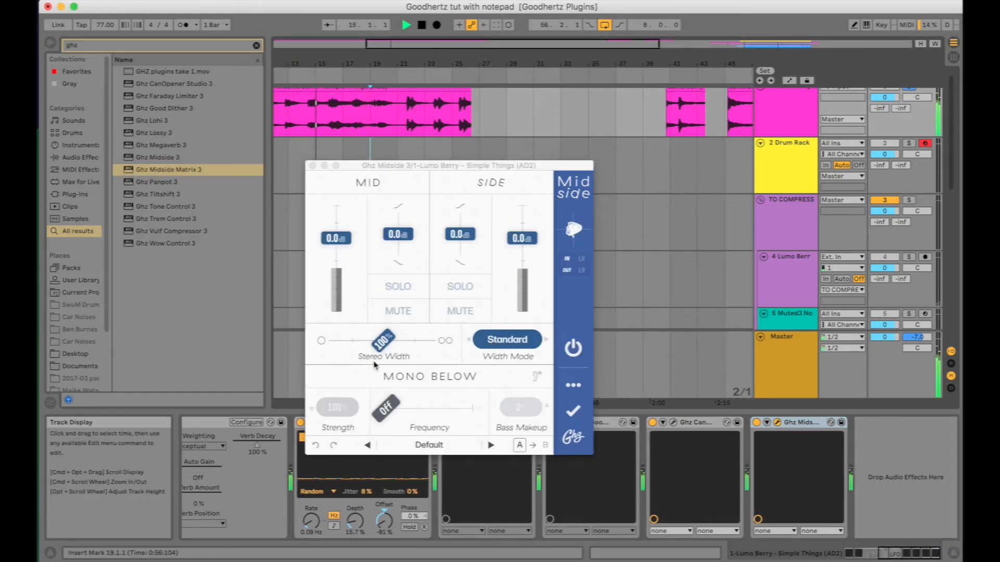
mouse_move(387, 347)
mouse_down()
mouse_move(414, 341)
mouse_move(343, 341)
mouse_move(378, 341)
mouse_up()
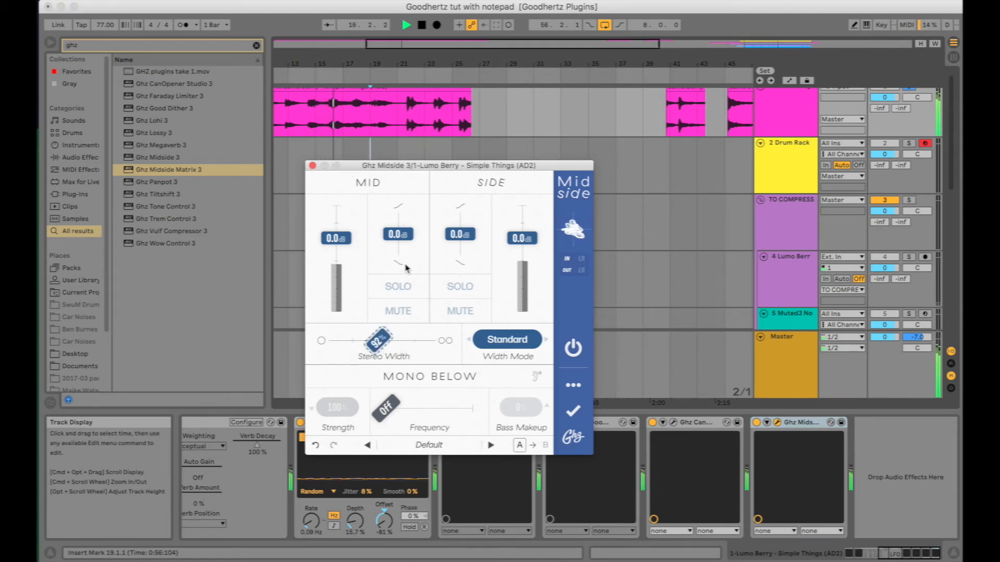
Set Midside's Mono Below frequency to about 633 Hz, stop playback, and show the advanced controls
drag(390, 404, 435, 407)
key(space)
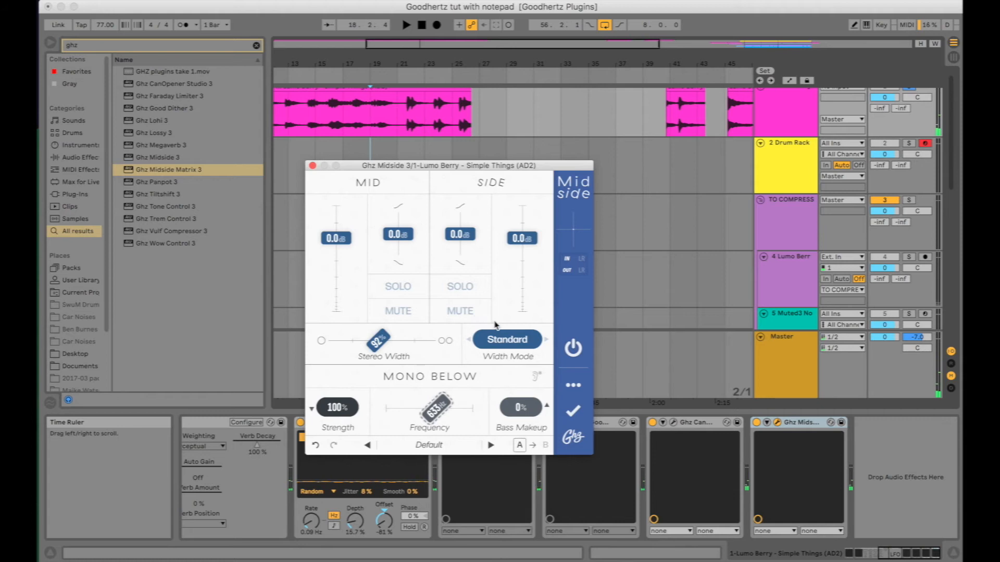
click(573, 385)
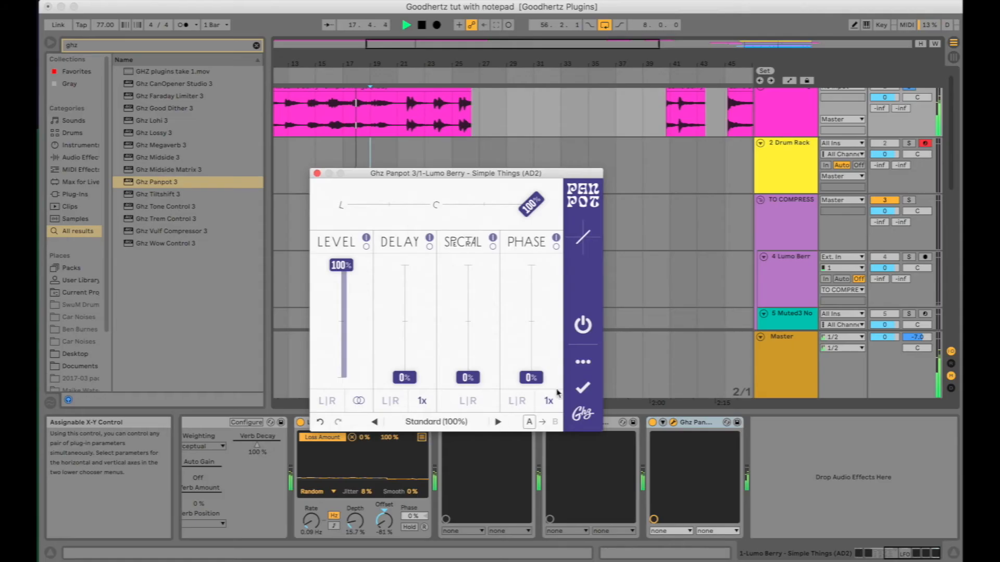
Show Panpot's advanced controls and step through its Dual Mono presets to Lifelike (-100%), and close its window
click(578, 365)
click(497, 423)
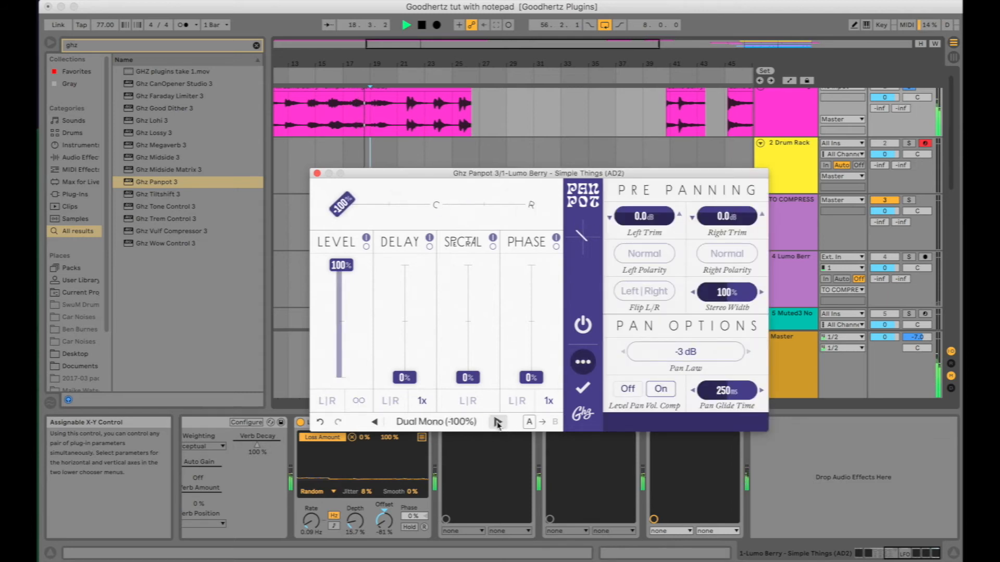
click(497, 422)
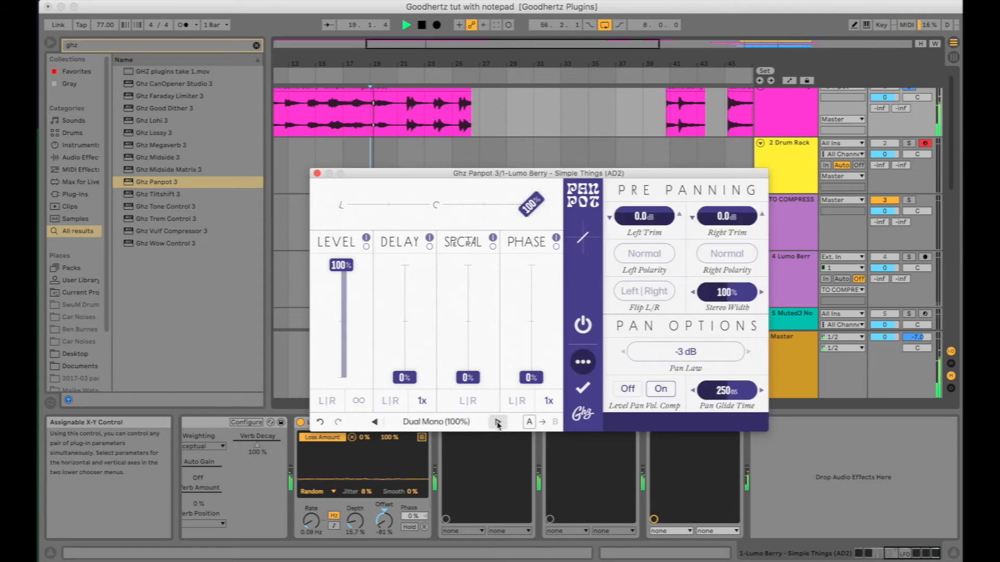
click(497, 423)
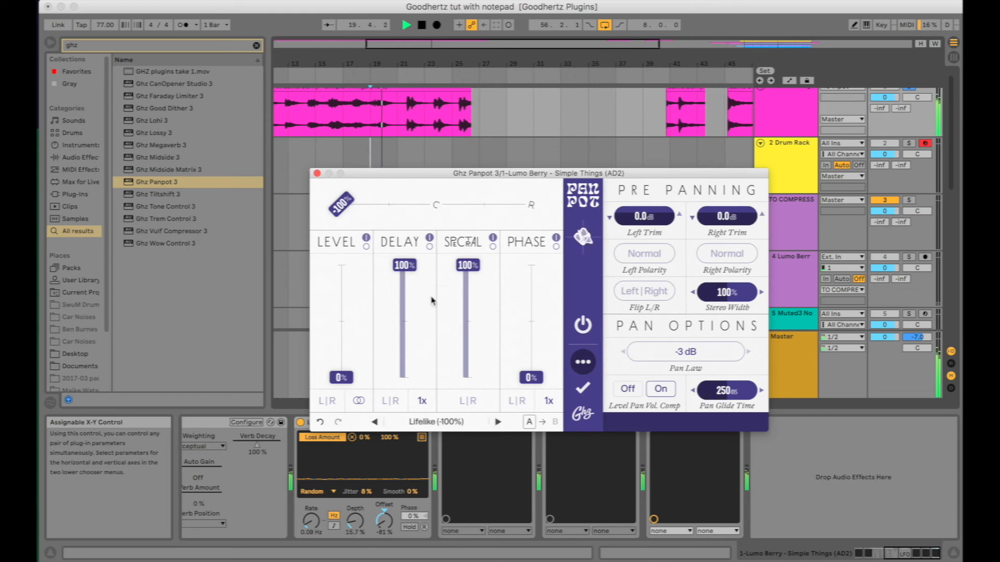
click(317, 173)
Choose Ghz Tiltshift 3, set its tilt gain to 12 dB and upper filter limit to about 8.01 kHz, showing the advanced controls
key(Down)
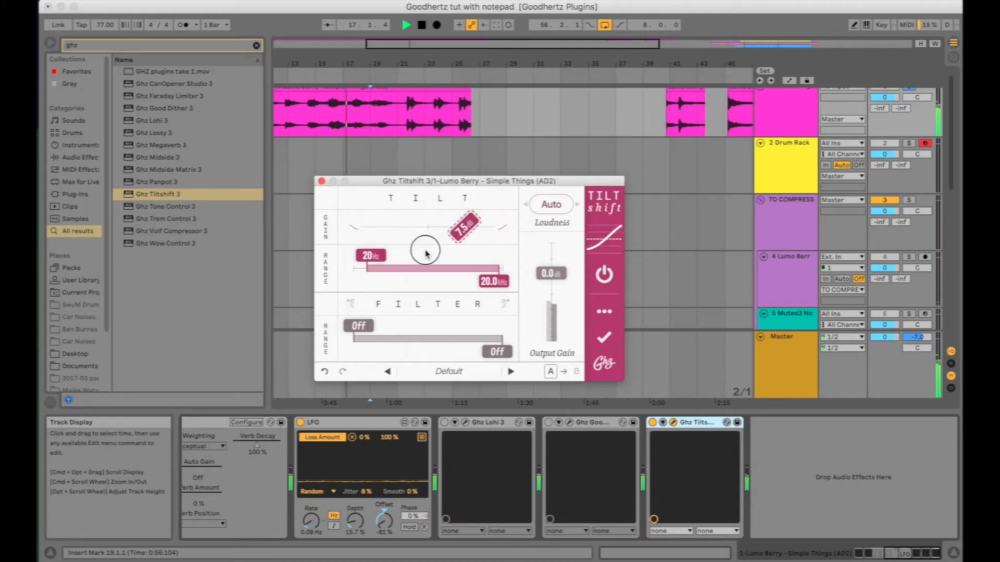
drag(424, 245, 479, 269)
mouse_move(497, 344)
mouse_down()
mouse_move(384, 337)
mouse_move(479, 340)
mouse_up()
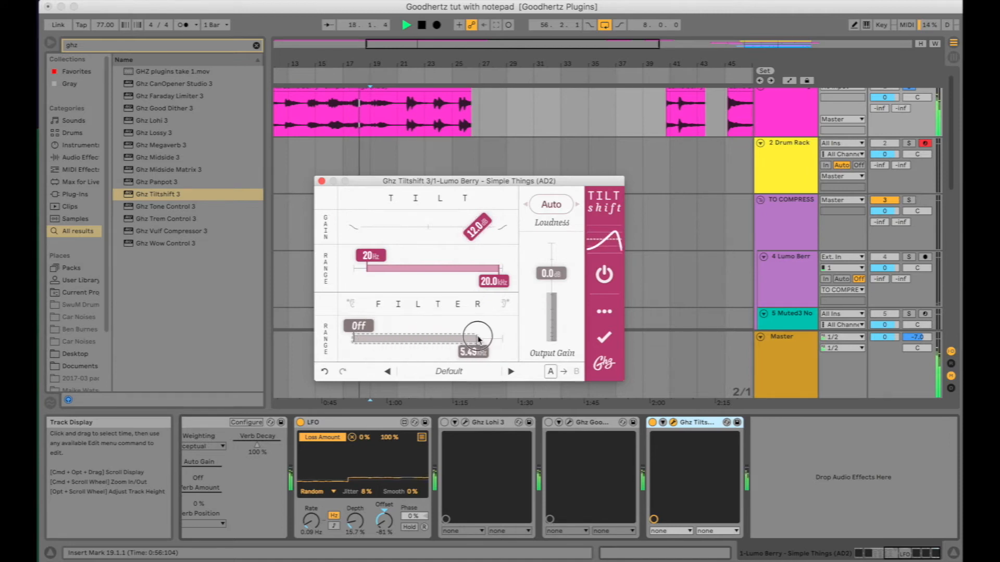
click(604, 312)
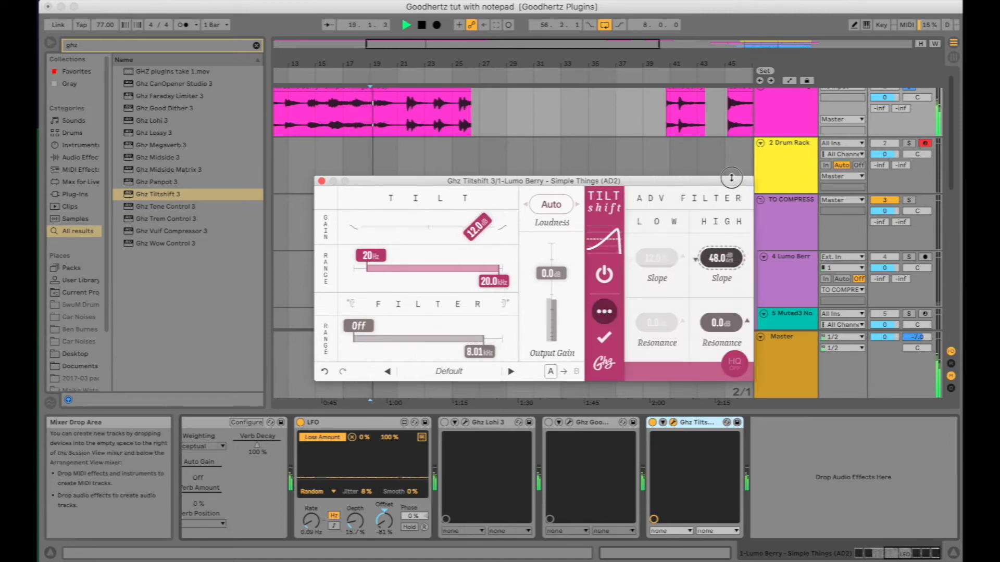
Set Tiltshift's upper tilt range limit to 24.0 kHz and audition a high filter resonance of 16.5 dB
mouse_move(496, 274)
mouse_down()
mouse_move(424, 273)
mouse_move(512, 276)
mouse_up()
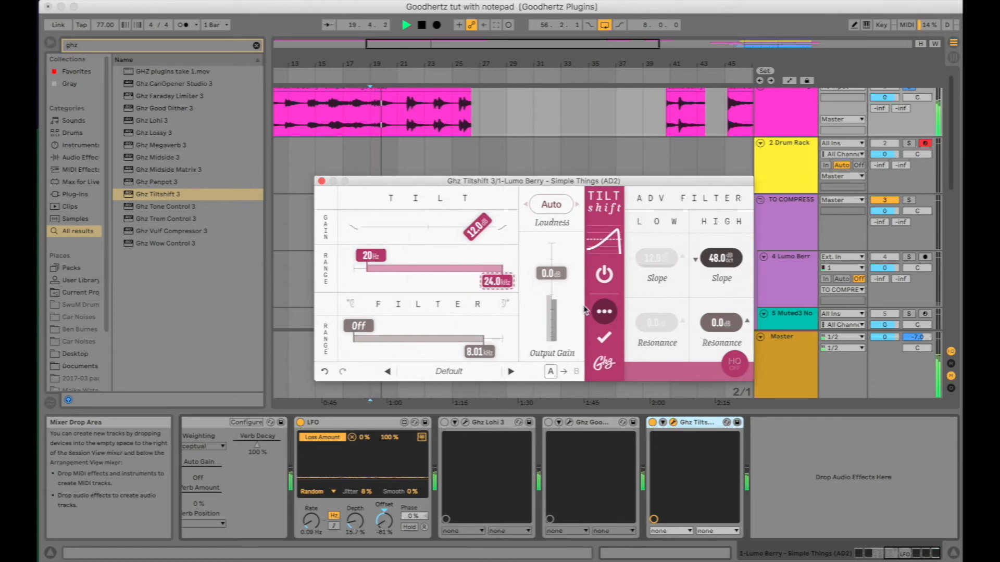
drag(705, 318, 706, 291)
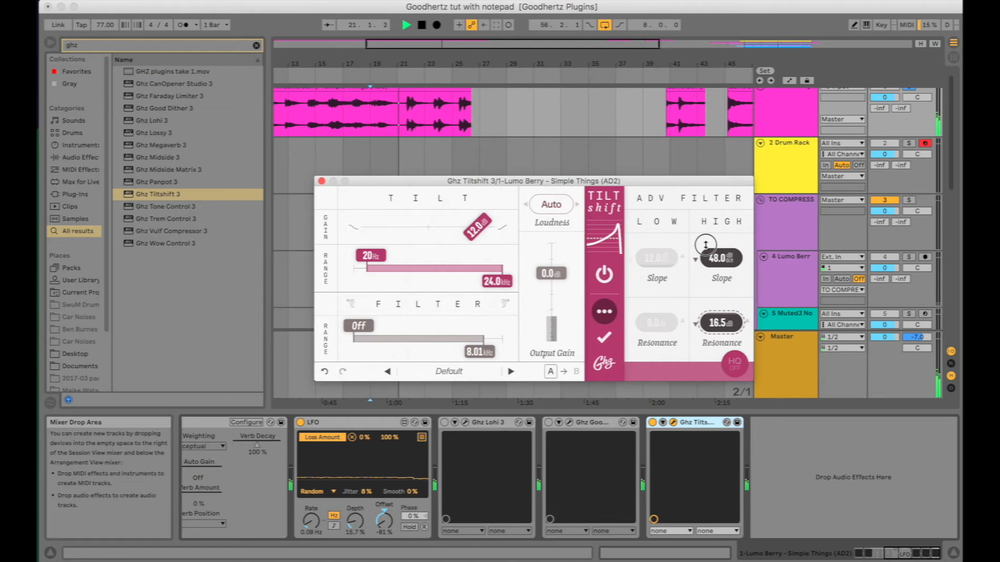
double_click(720, 316)
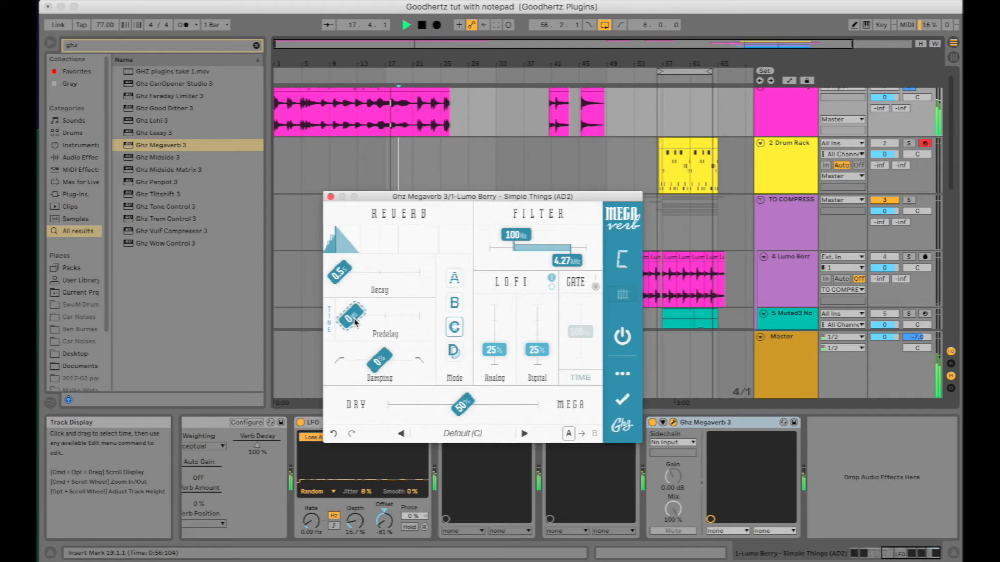
Raise Megaverb's predelay, and step through its presets from Default (C) to Dark (D) during playback
drag(353, 319, 410, 317)
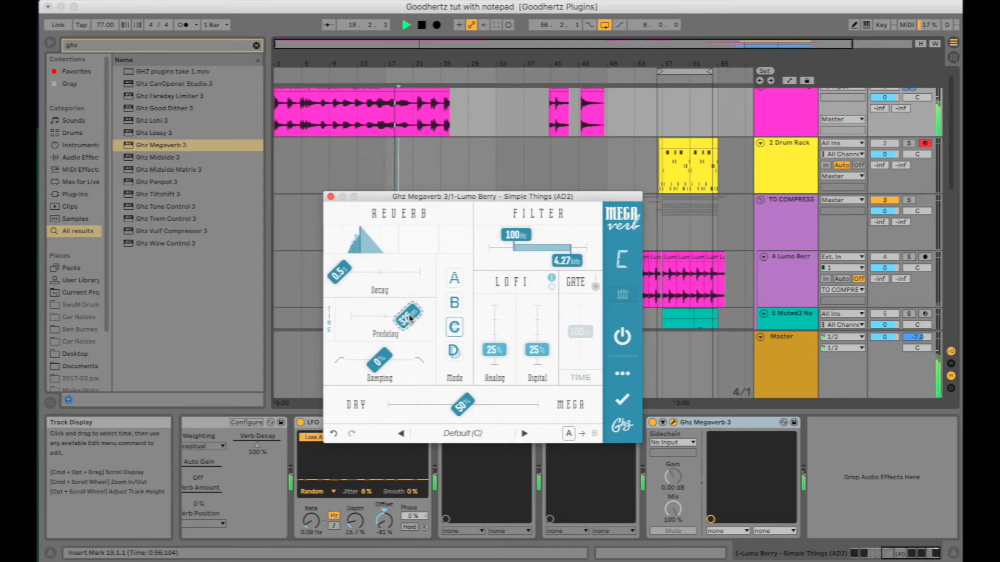
click(525, 433)
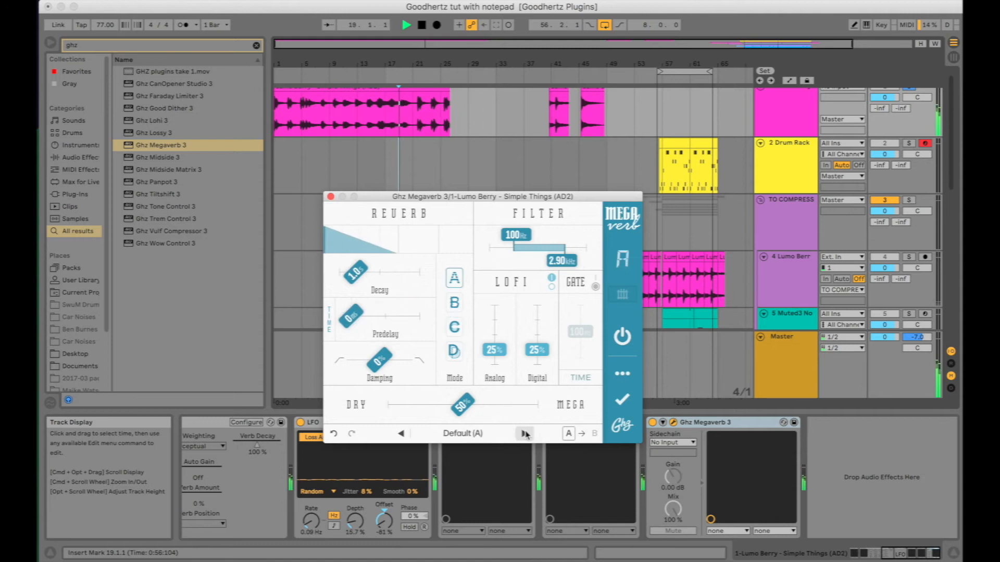
click(525, 433)
click(525, 433)
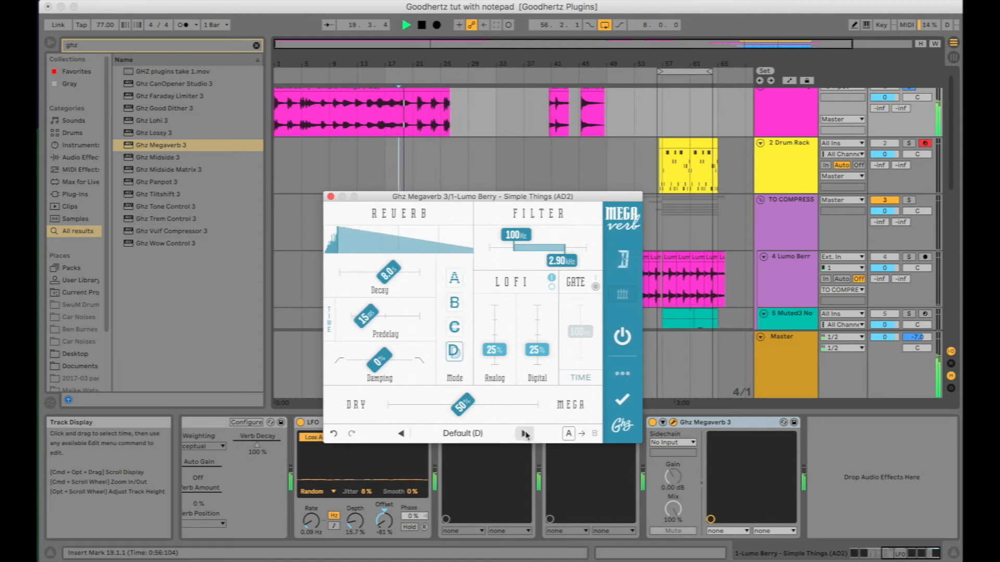
click(525, 433)
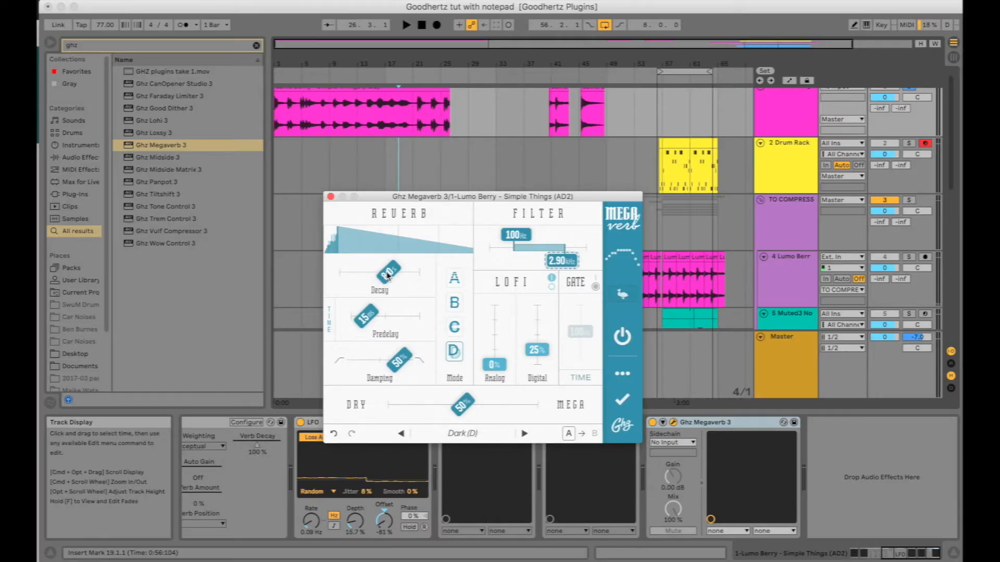
Open the online manual entry for Megaverb's Verb Decay control and look through the gate and ducking documentation
right_click(386, 274)
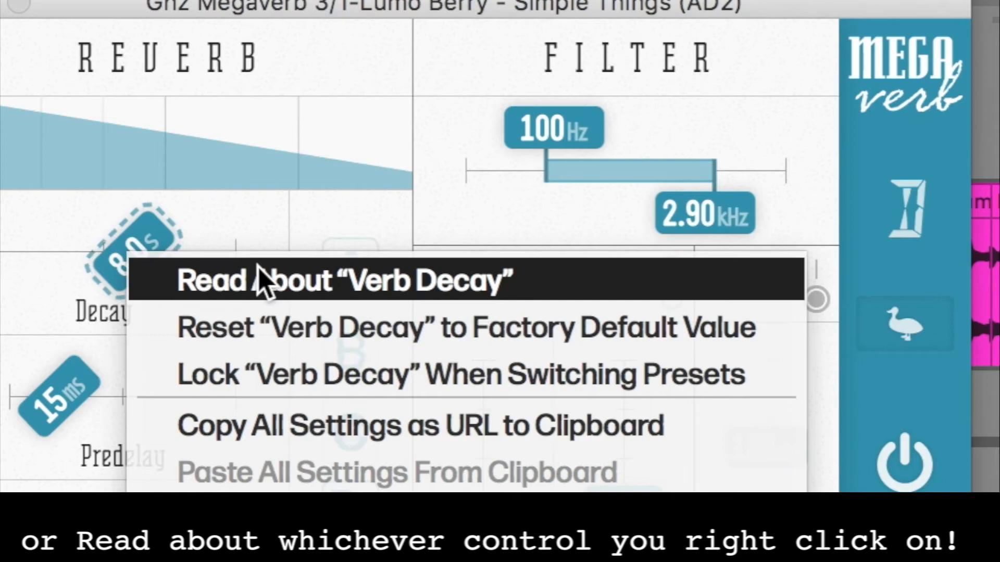
click(257, 266)
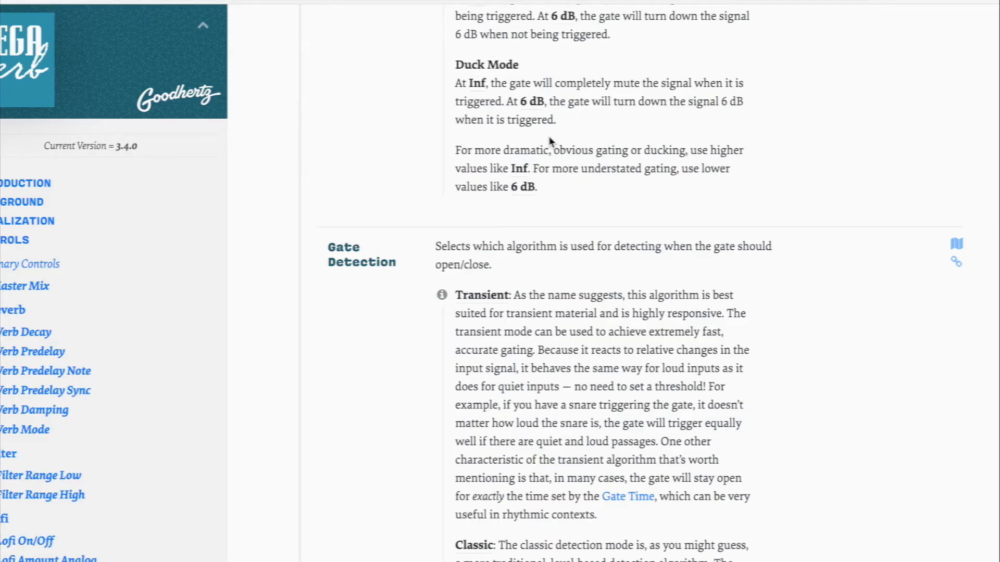
scroll(433, 442, down, 15)
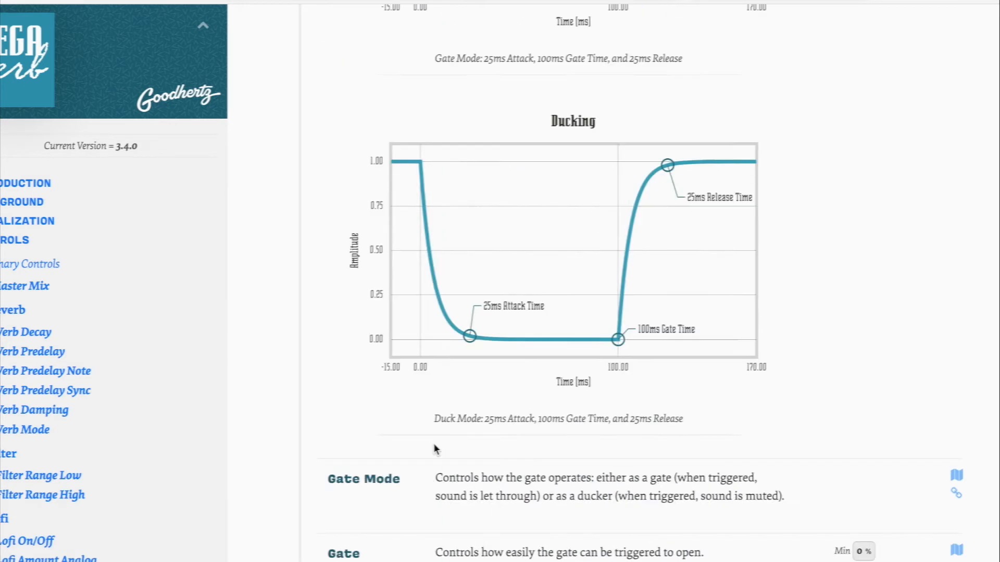
scroll(433, 448, up, 20)
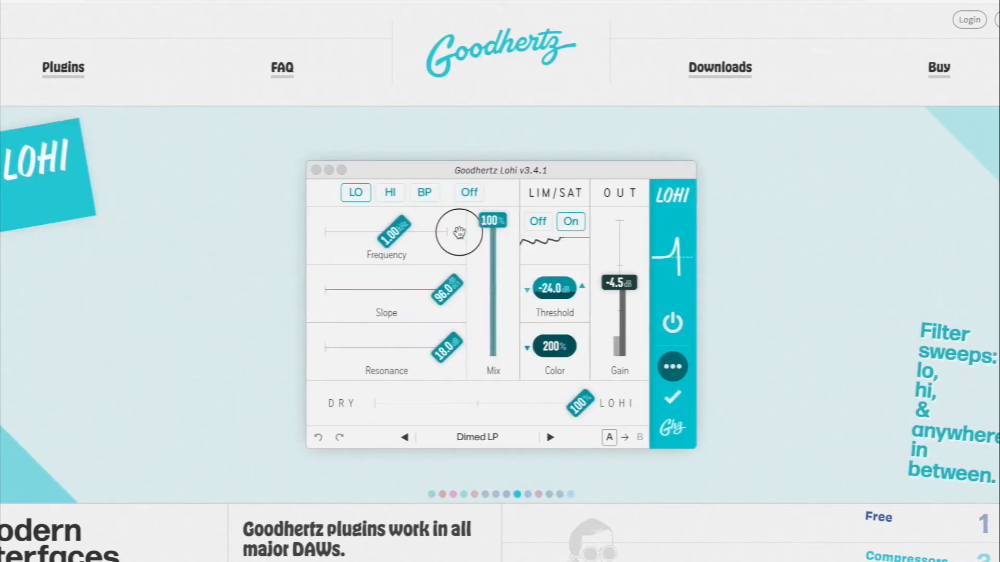
Browse the Goodhertz website, viewing the Lohi plugin page and the home page's list of plugin categories
click(460, 239)
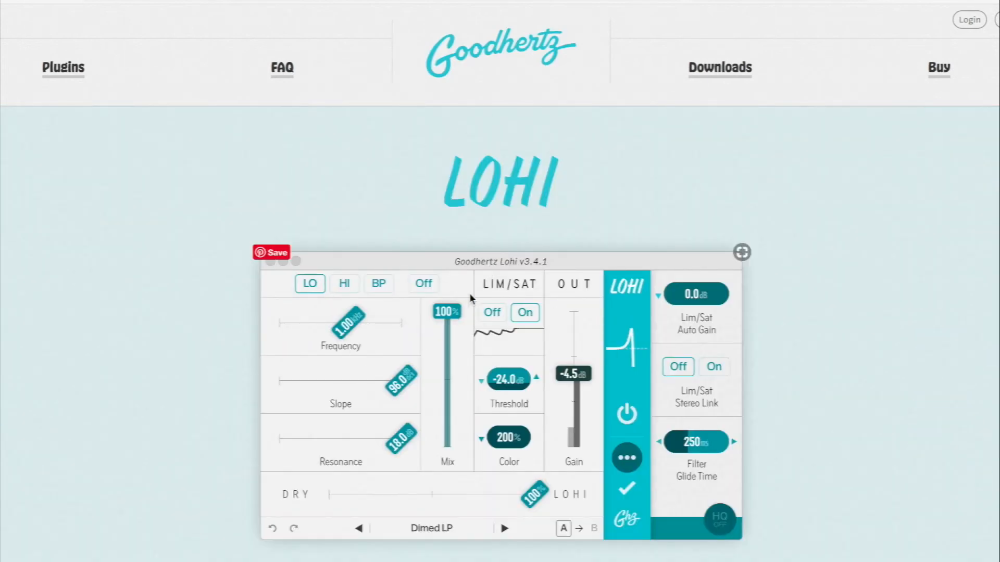
scroll(468, 295, down, 2)
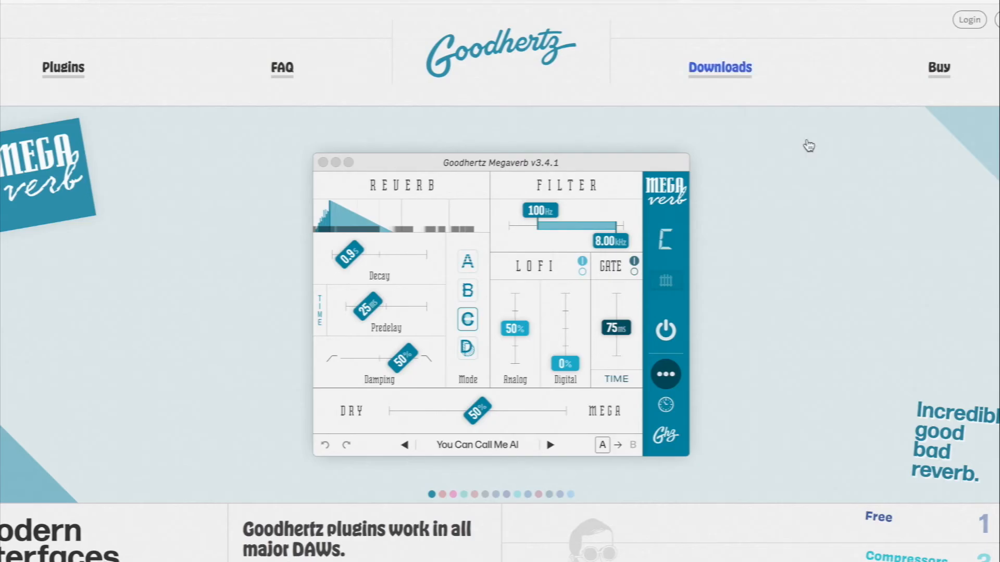
scroll(715, 274, down, 5)
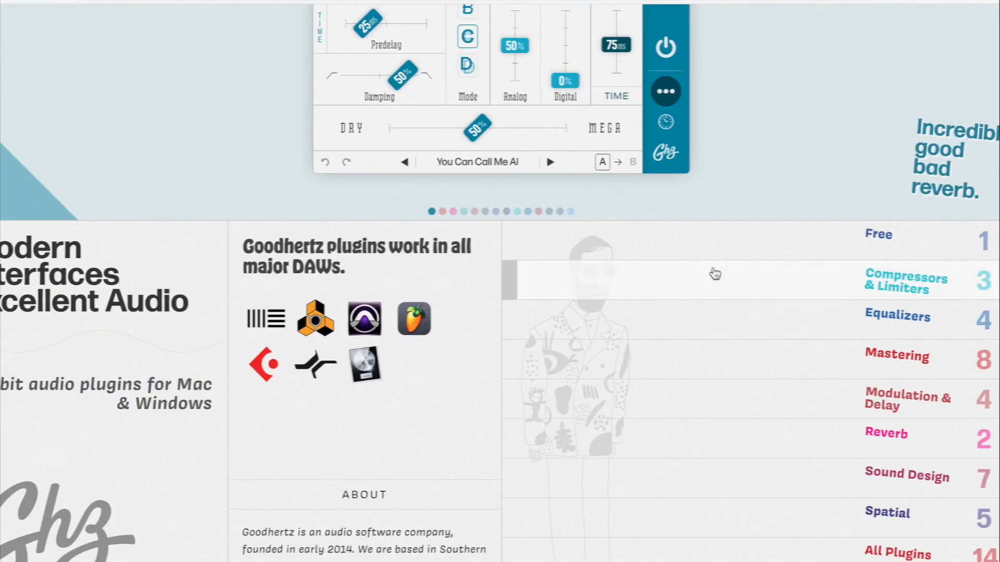
scroll(715, 274, down, 5)
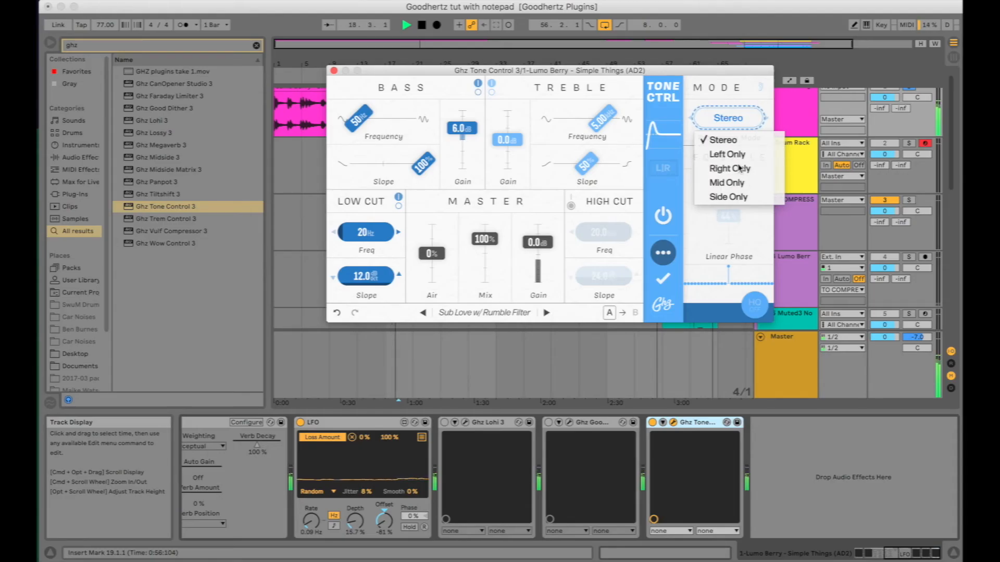
Set Tone Control's processing mode to Left Only, lower its bass slope, and stop playback
click(734, 154)
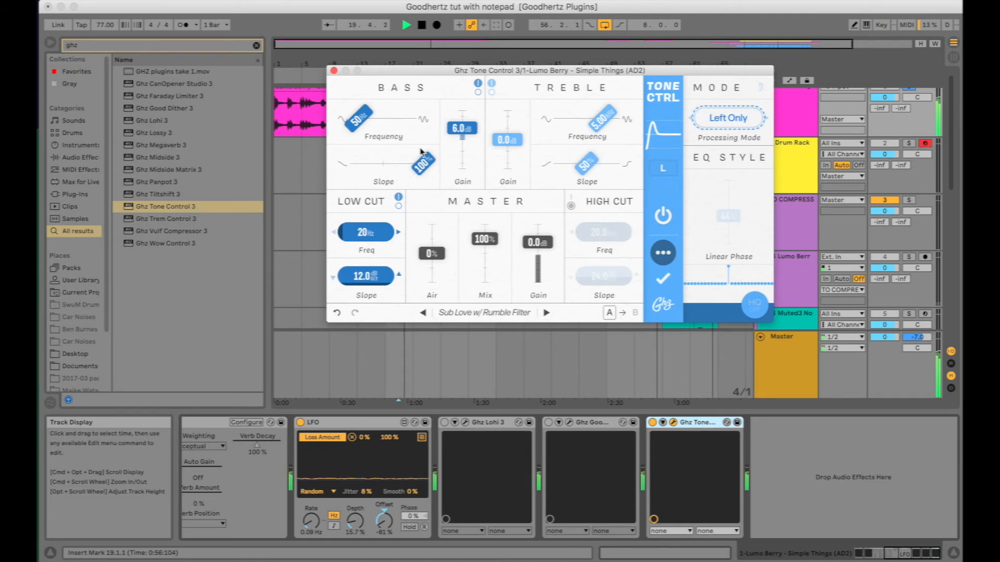
drag(428, 165, 374, 166)
key(space)
Add a second Ghz Tone Control 3 after the first one on the Lumo Berry track
drag(141, 207, 802, 462)
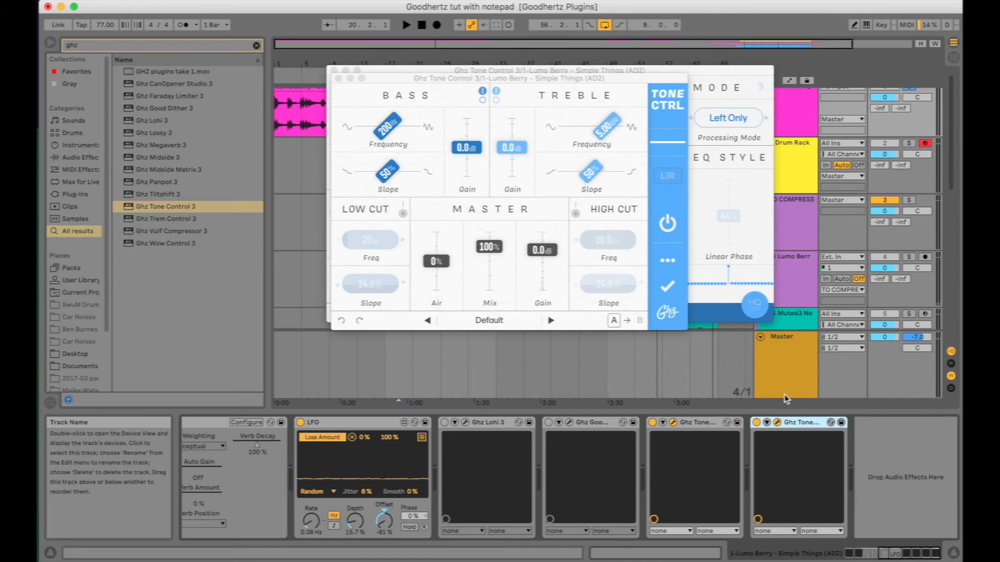
click(766, 119)
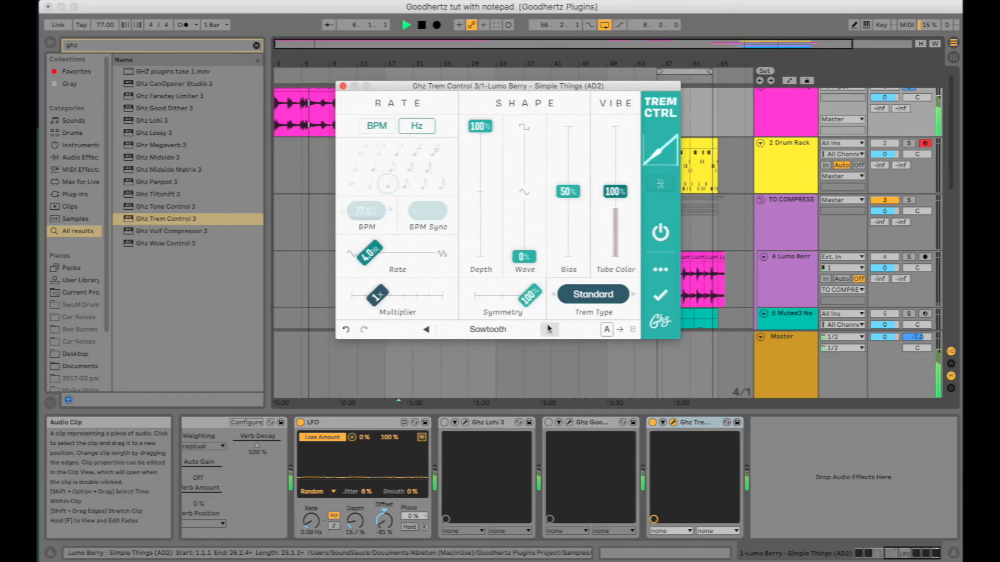
Step through Trem Control's presets from Sawtooth past Square and Fast Stereo Wobble to Reversed Pulses, and stop playback
click(548, 328)
click(548, 328)
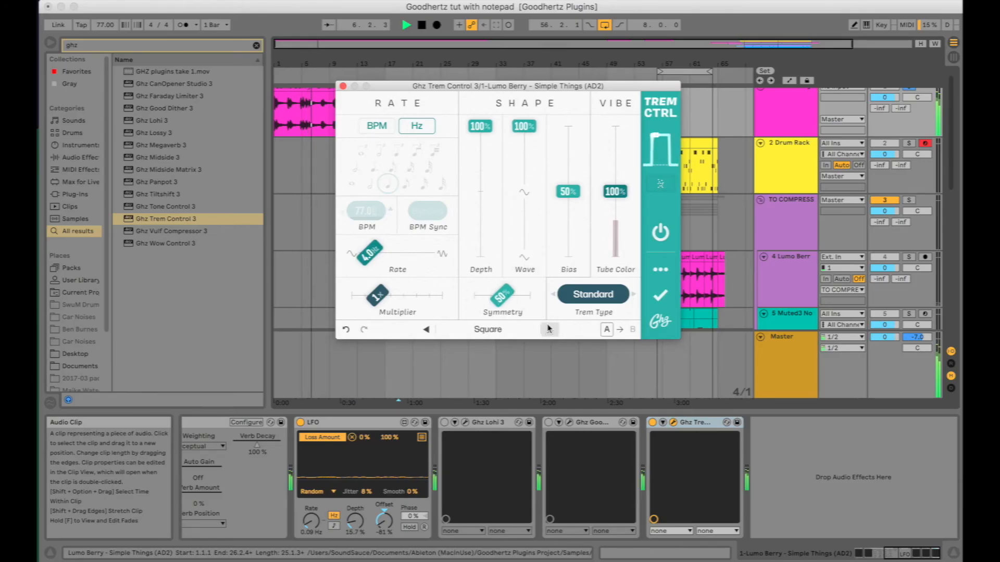
click(548, 329)
click(548, 328)
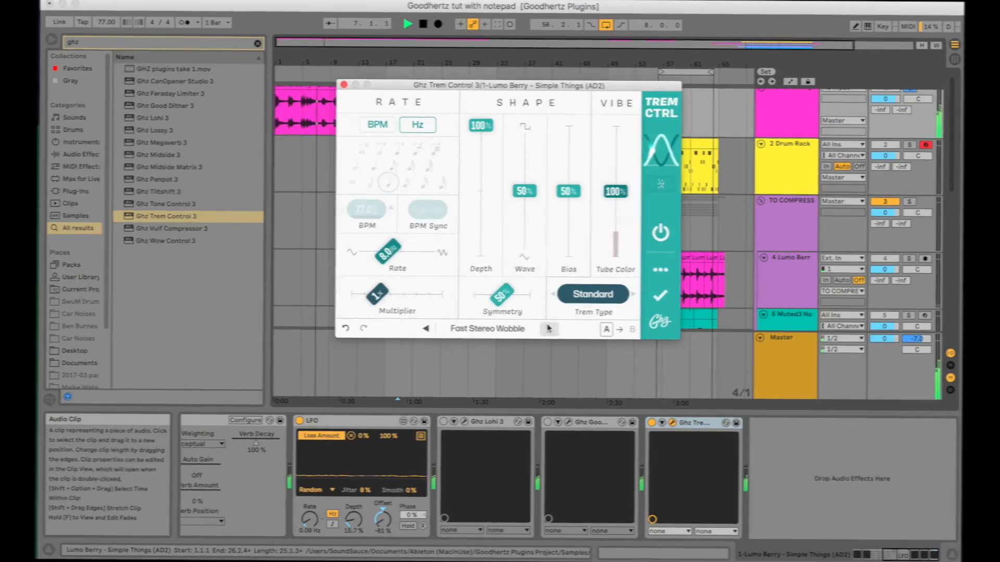
click(548, 328)
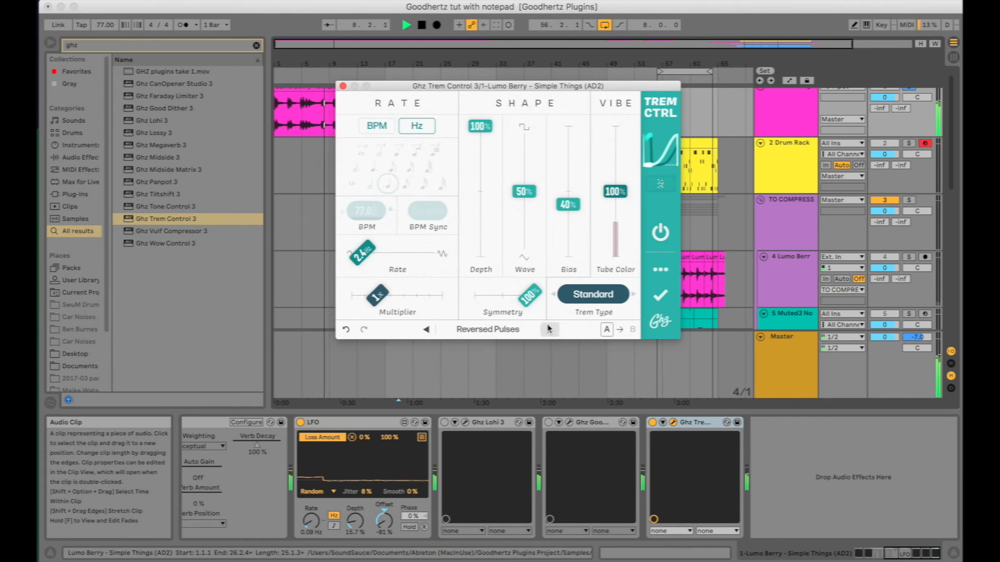
key(space)
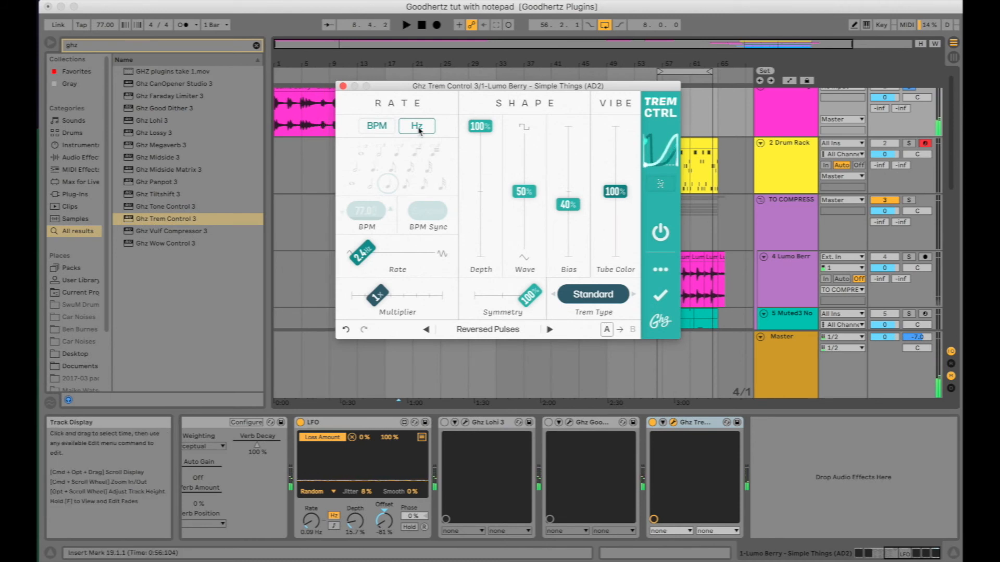
Choose Ghz Vulf Compressor 3 and audition its presets on the Drum Rack from Sad Wurli to Punch 'n Crunch (Parallel)
click(169, 231)
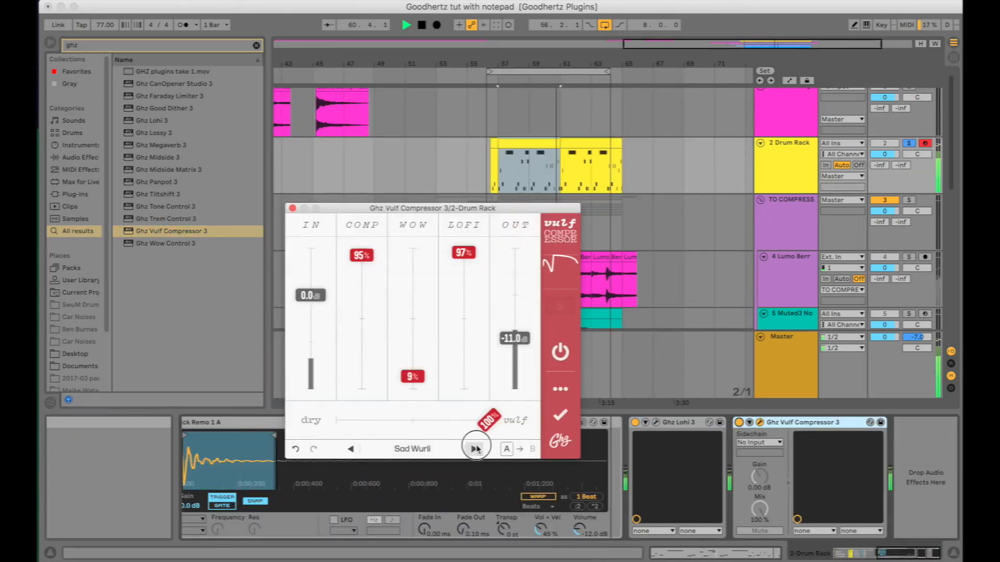
click(475, 449)
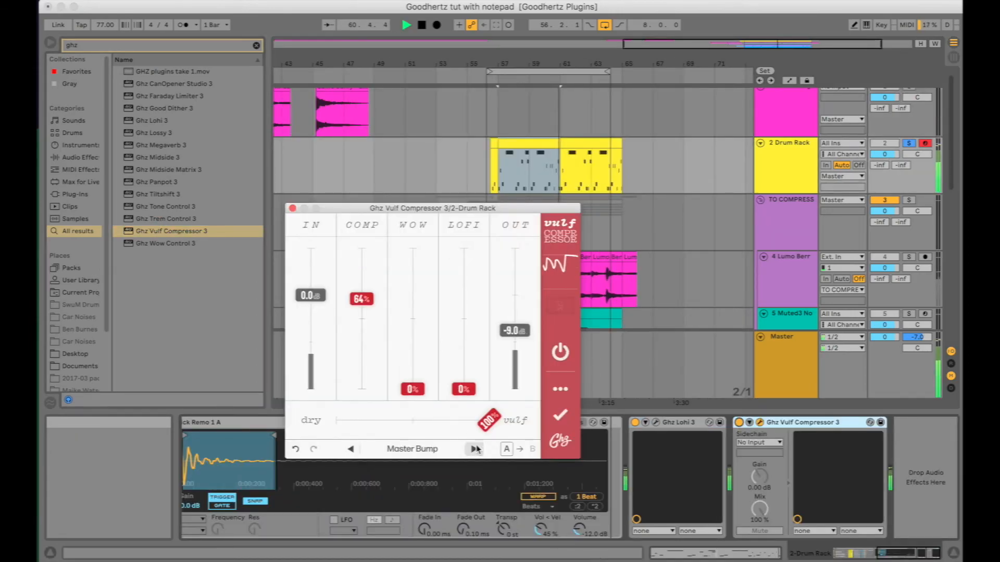
click(476, 449)
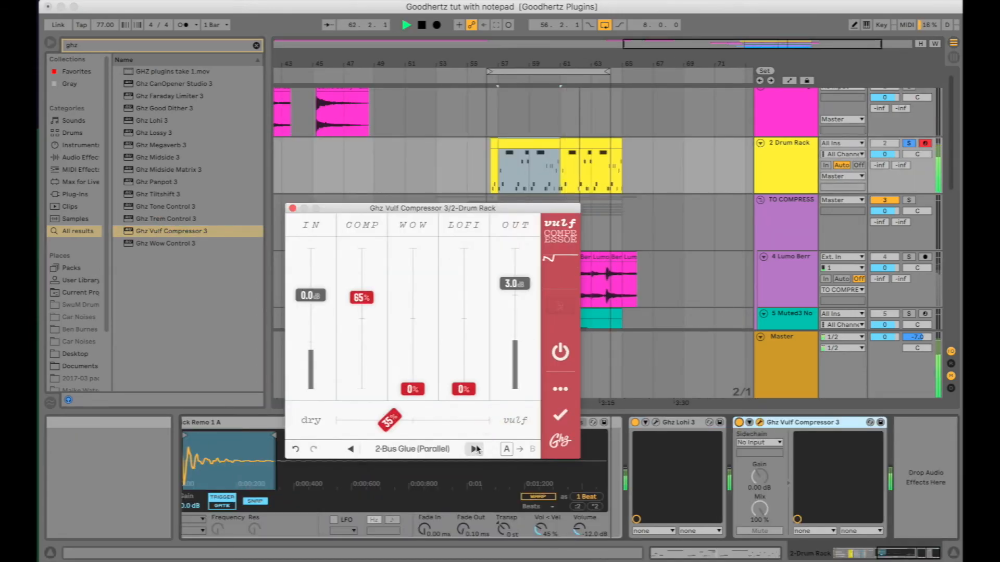
click(475, 449)
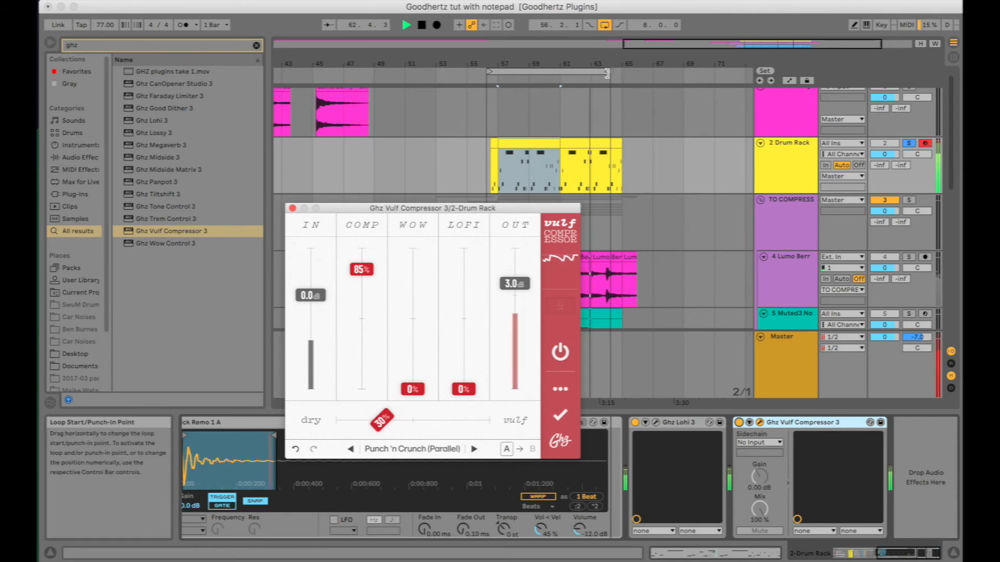
Shorten the arrangement loop to a length of 2.3.0 and advance Vulf Compressor to the preset after Punch 'n Crunch (Parallel)
drag(607, 72, 540, 77)
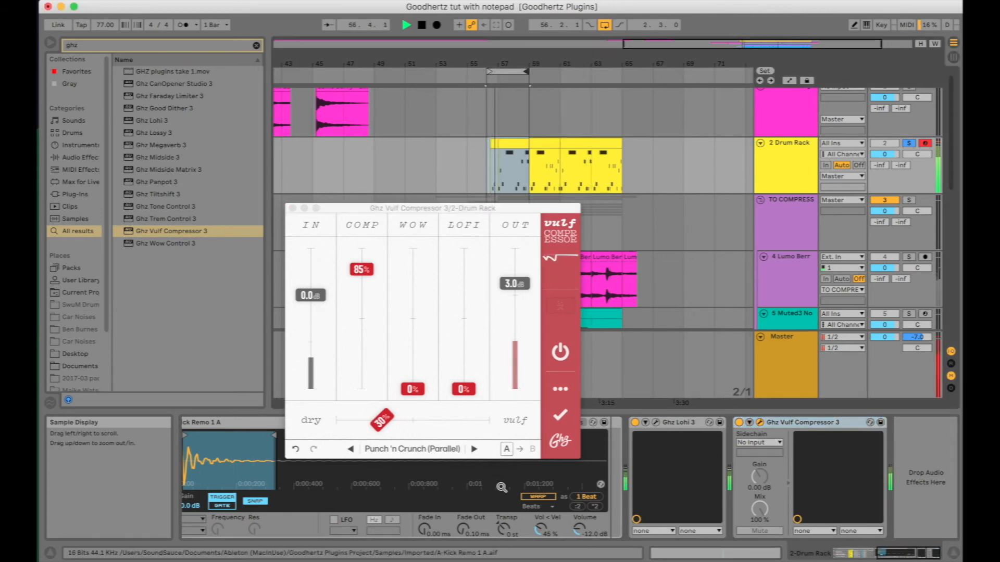
click(475, 449)
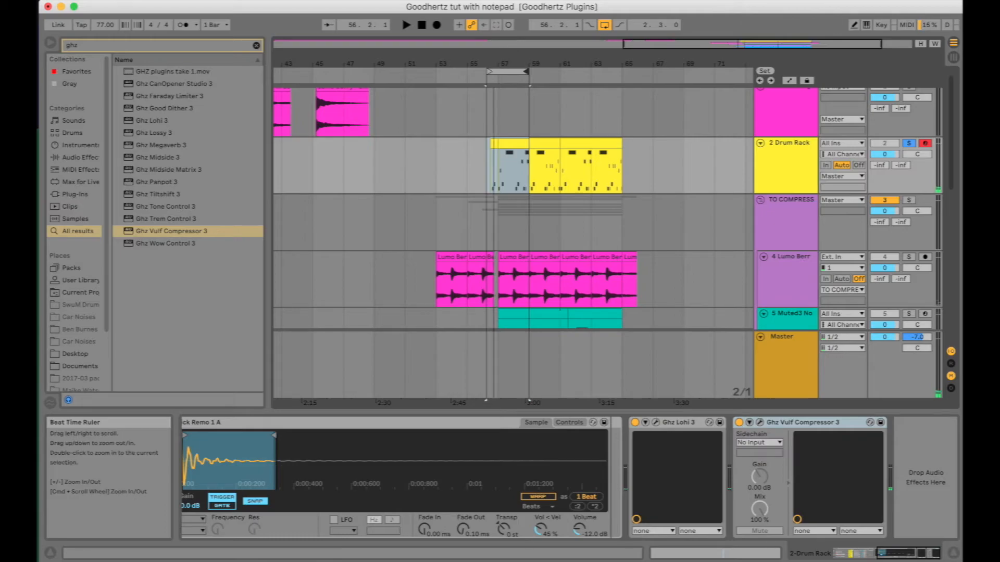
Play the arrangement from about bar 53 with the loop off, and select the 4 Lumo Berr track to show its devices
drag(414, 61, 414, 68)
click(371, 75)
click(521, 70)
click(788, 290)
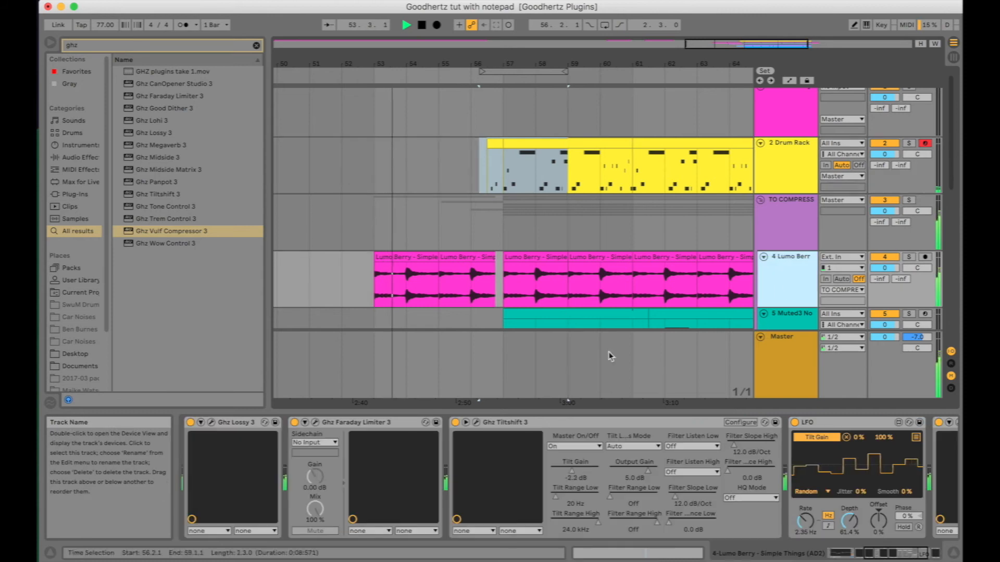
Show the Faraday Limiter's settings in the 4 Lumo Berr device chain, and close its window
scroll(390, 458, left, 5)
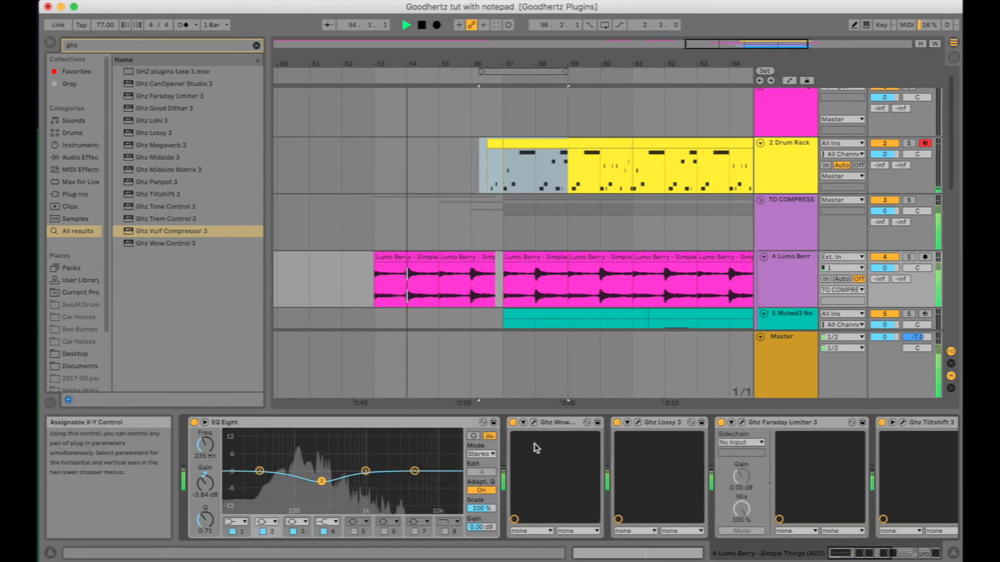
click(741, 422)
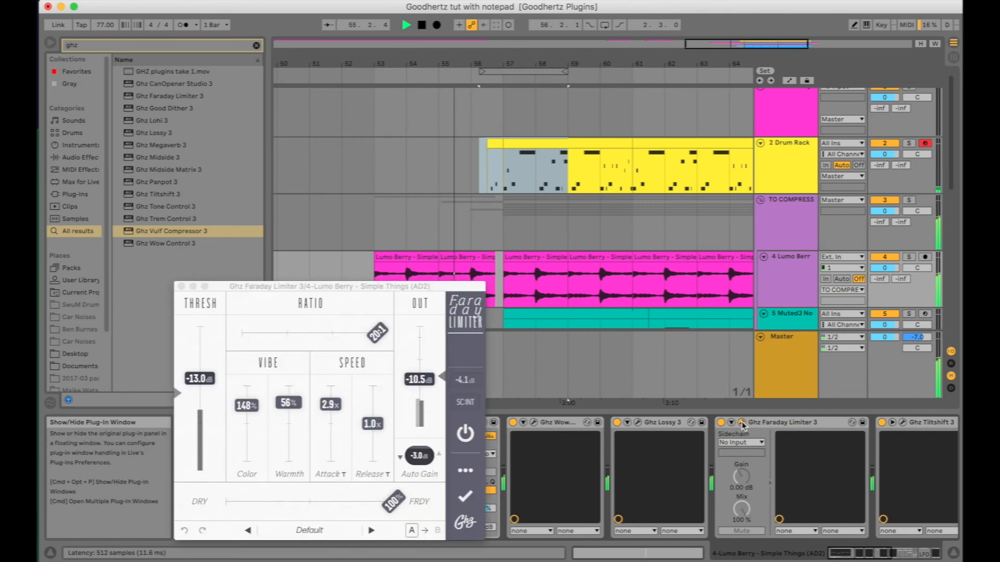
click(181, 287)
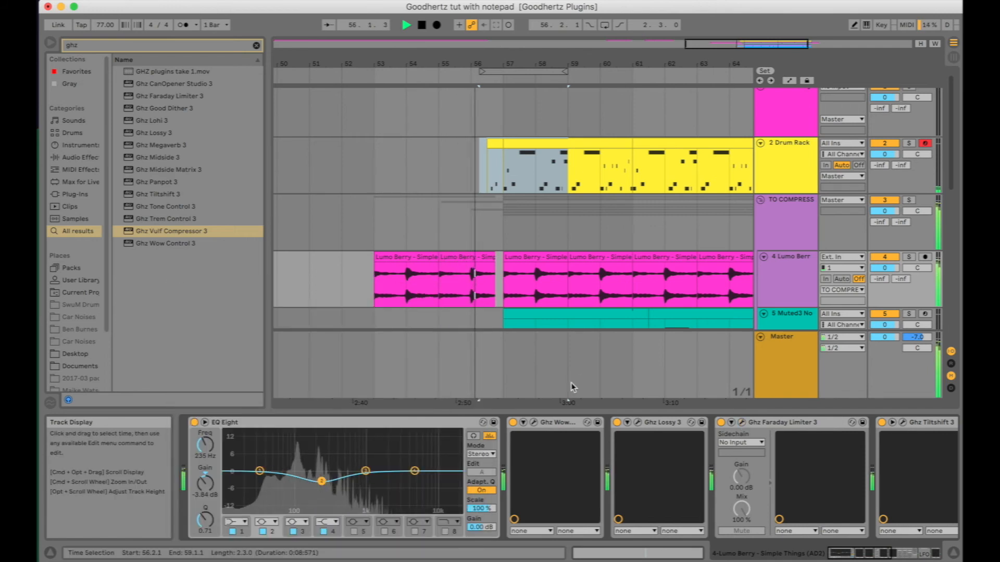
Show the Wow Control and Lossy plugin windows of the 4 Lumo Berr track during playback
click(534, 422)
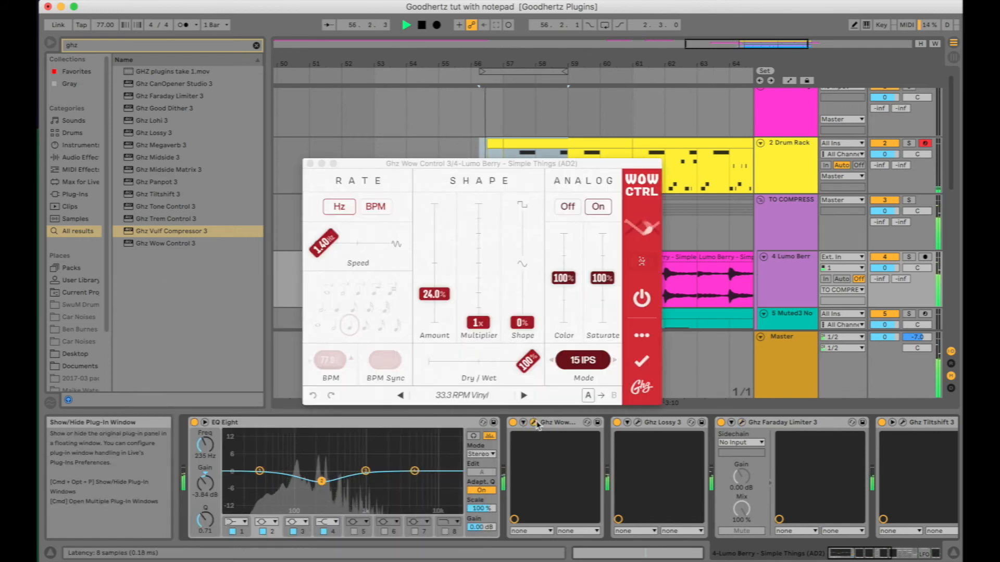
click(637, 422)
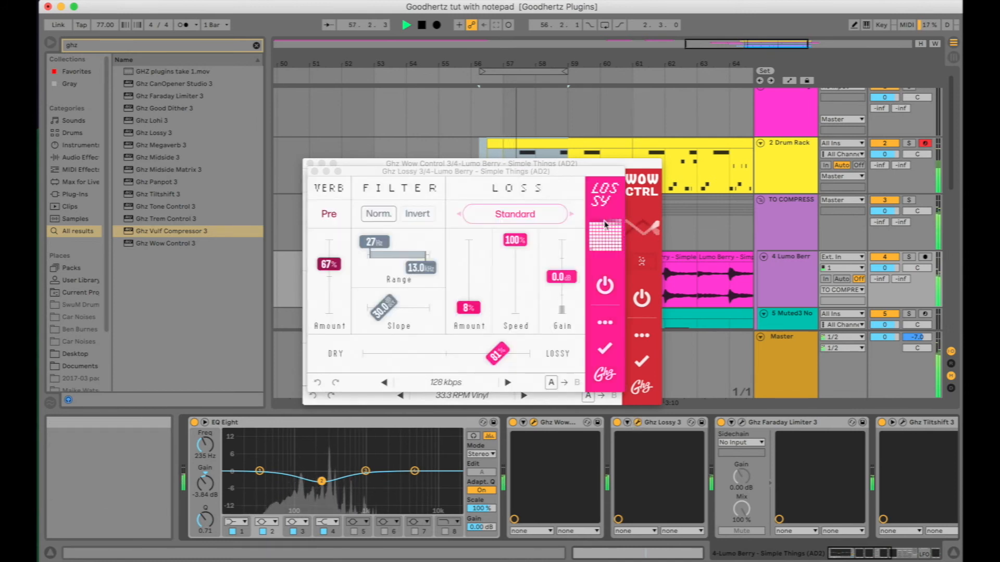
scroll(706, 459, right, 5)
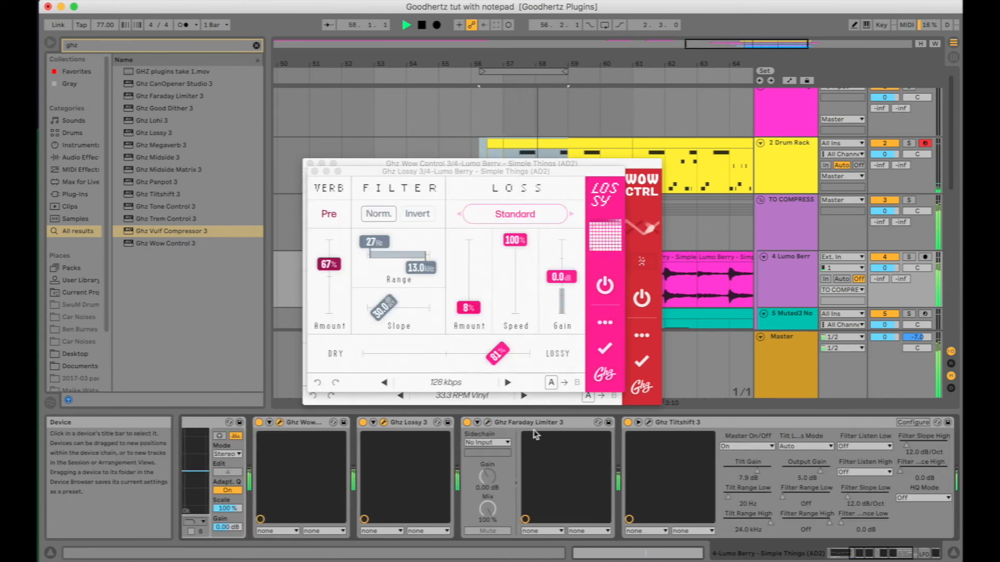
Look over the Tiltshift, LFO and Trem Control devices in the 4 Lumo Berr chain, and close the open plugin windows
scroll(687, 446, right, 5)
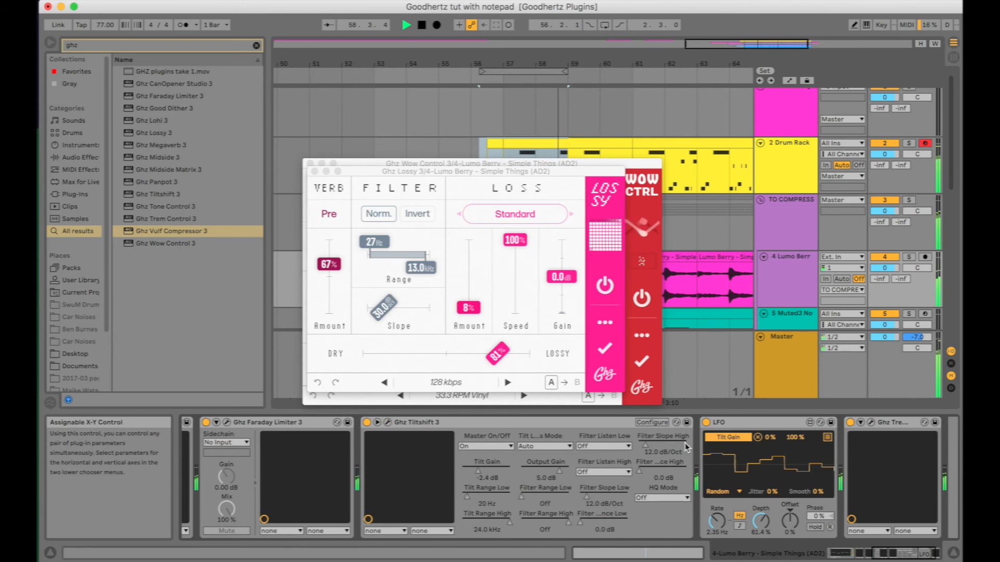
scroll(442, 450, right, 1)
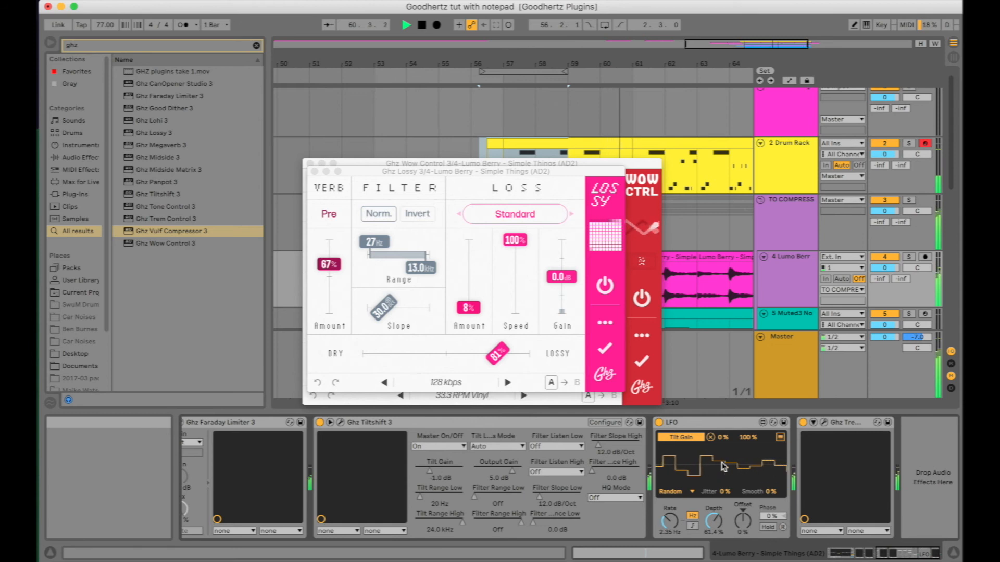
scroll(842, 434, right, 1)
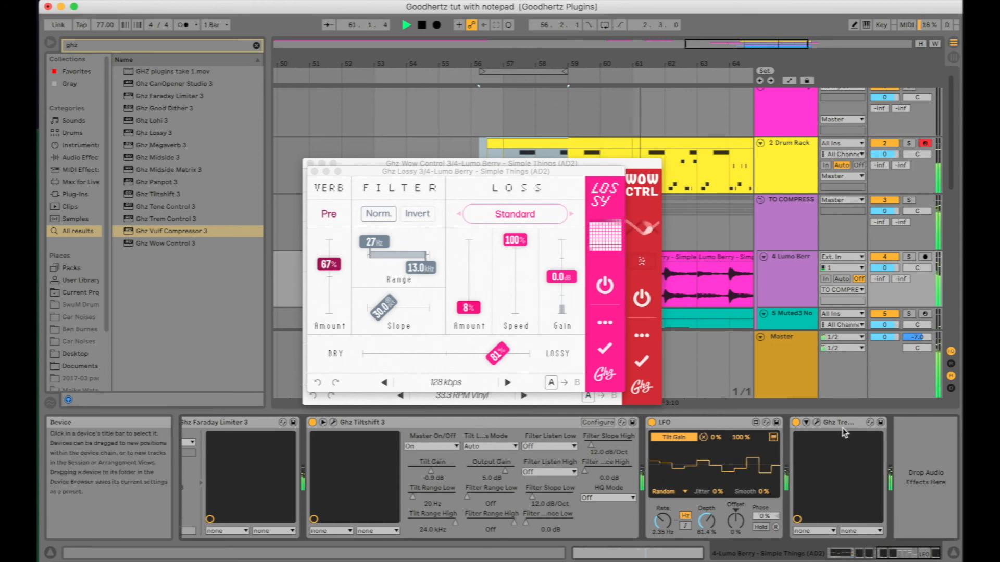
click(309, 161)
Solo the 4 Lumo Berr track and restart playback from about bar 56
scroll(707, 215, right, 3)
click(908, 248)
scroll(641, 227, down, 3)
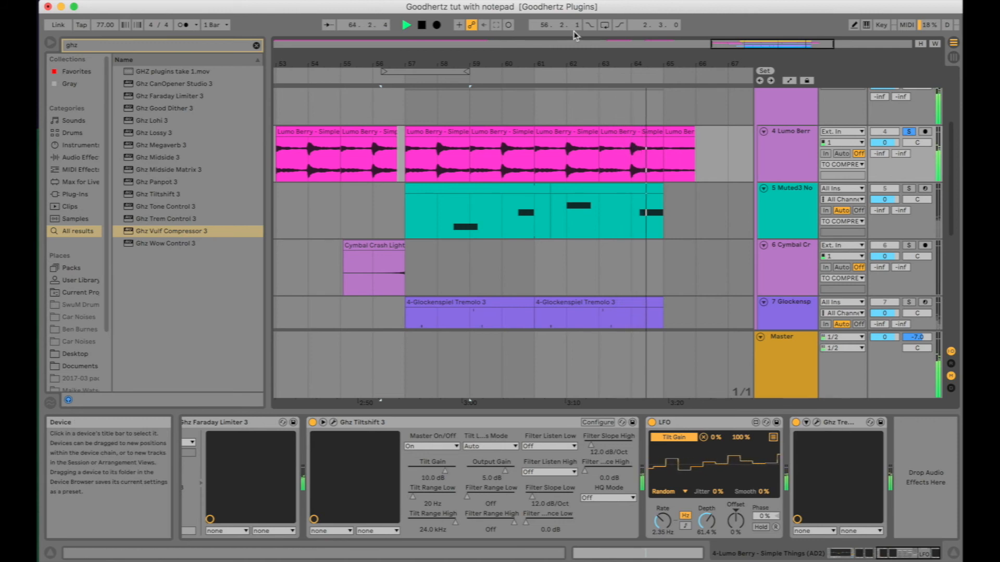
click(402, 84)
scroll(492, 262, up, 5)
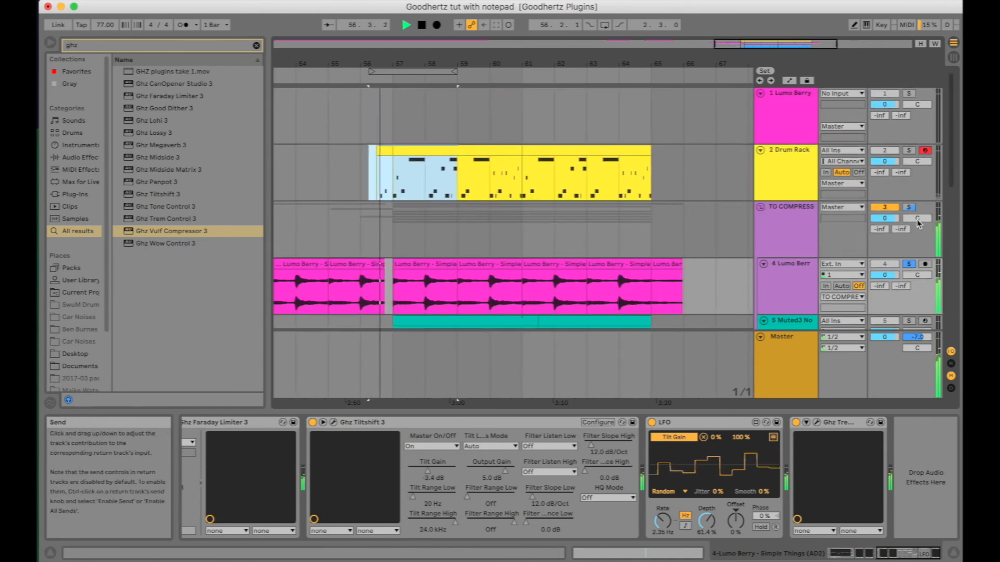
Switch the solo from 4 Lumo Berr to 2 Drum Rack, and select the drum track to show its Lohi and Vulf Compressor devices
click(908, 264)
click(908, 150)
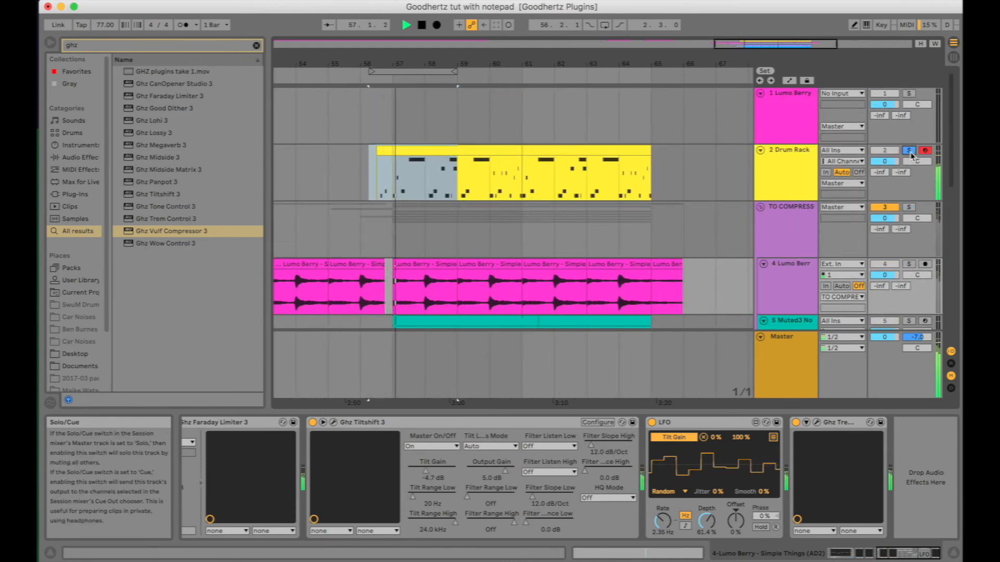
click(777, 162)
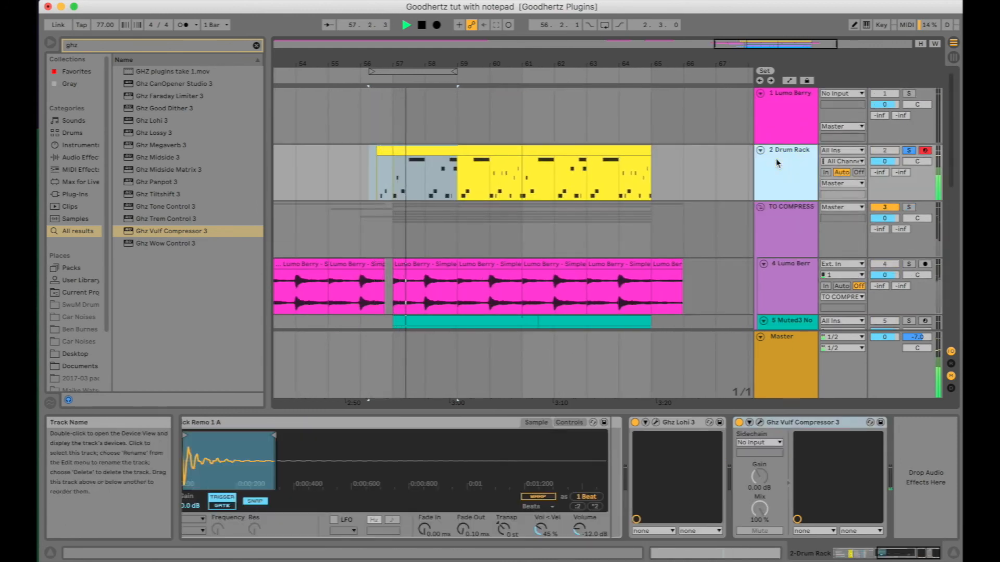
click(758, 422)
click(474, 449)
click(474, 448)
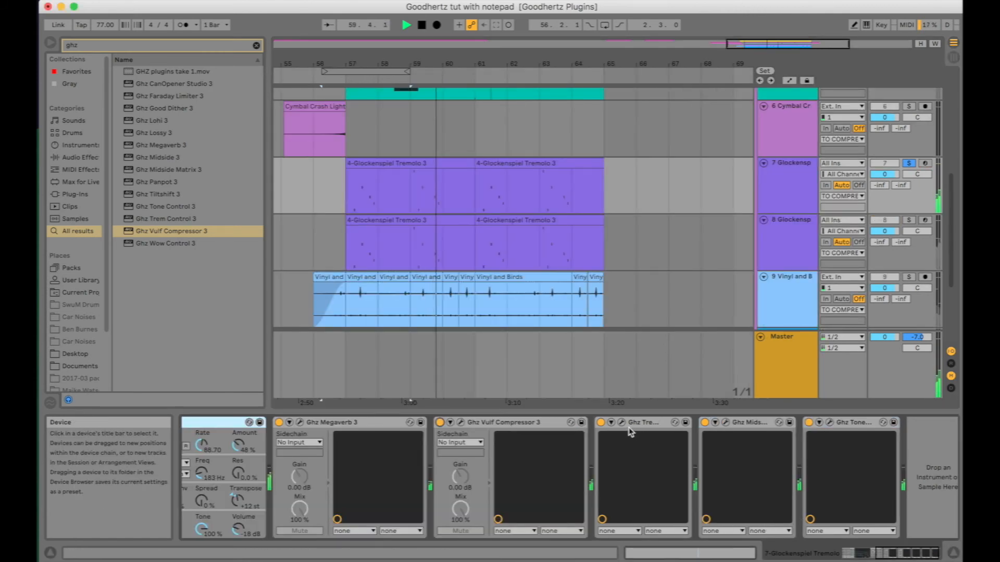
Look through the 7 Glockensp track's Goodhertz device chain and show its Trem Control Rate automation in the arrangement
scroll(537, 444, left, 3)
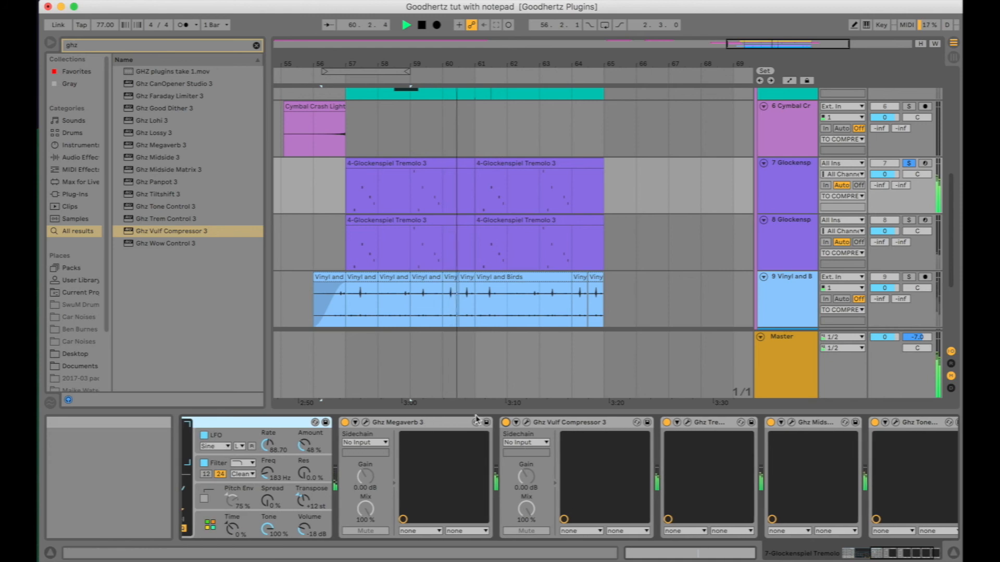
scroll(583, 432, right, 3)
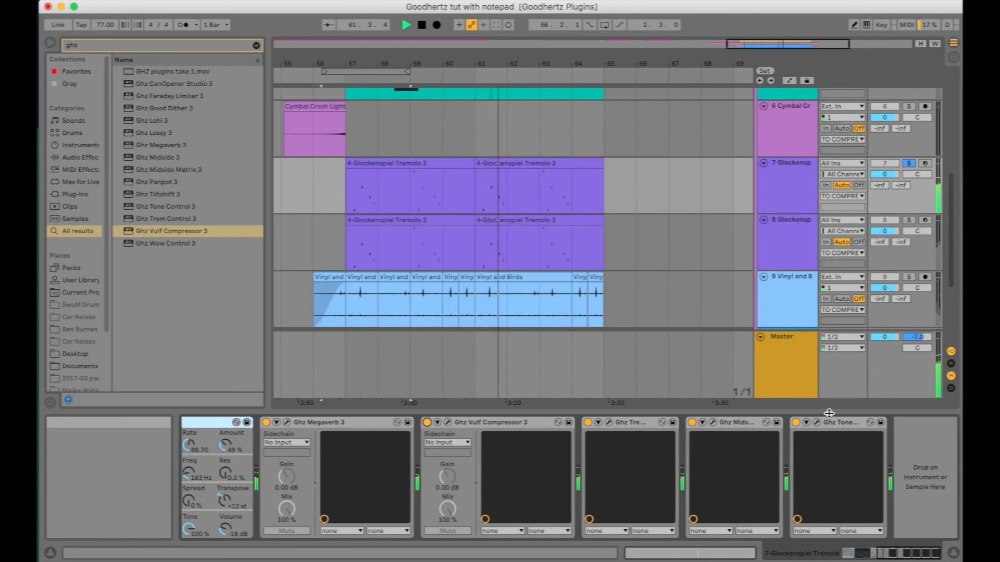
key(a)
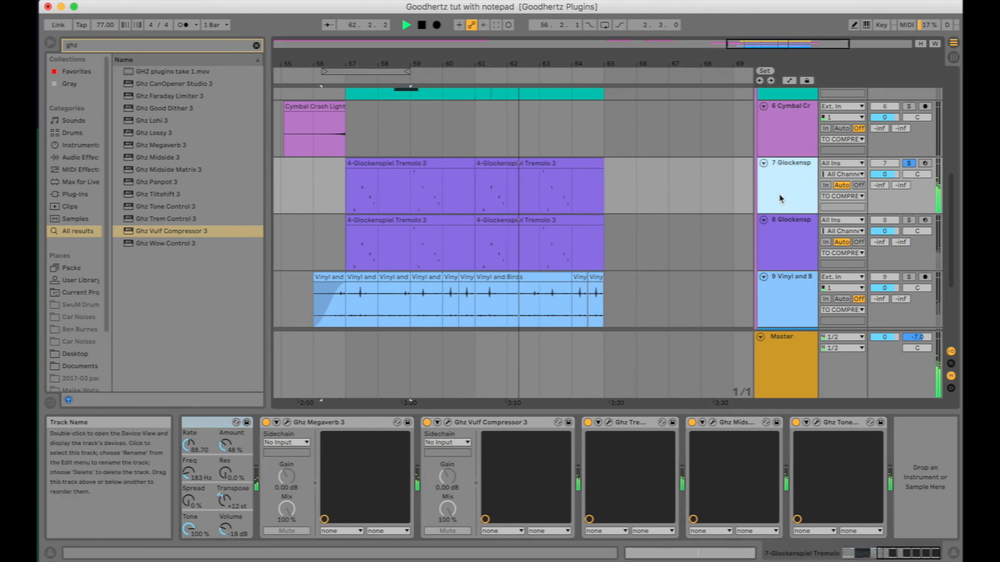
click(787, 176)
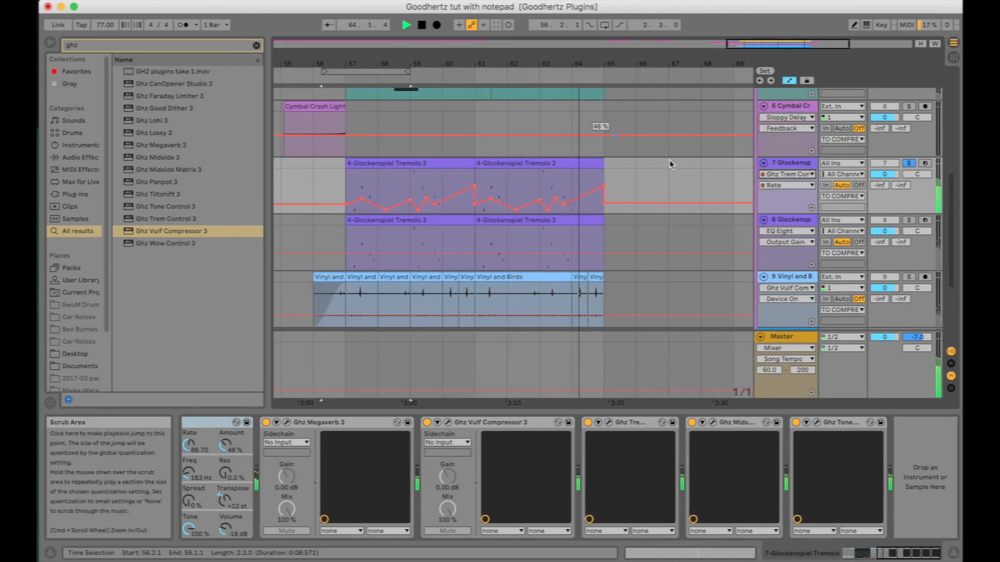
Stop playback and show Tone Control's parameters and plugin window on the 7 Glockensp track
key(space)
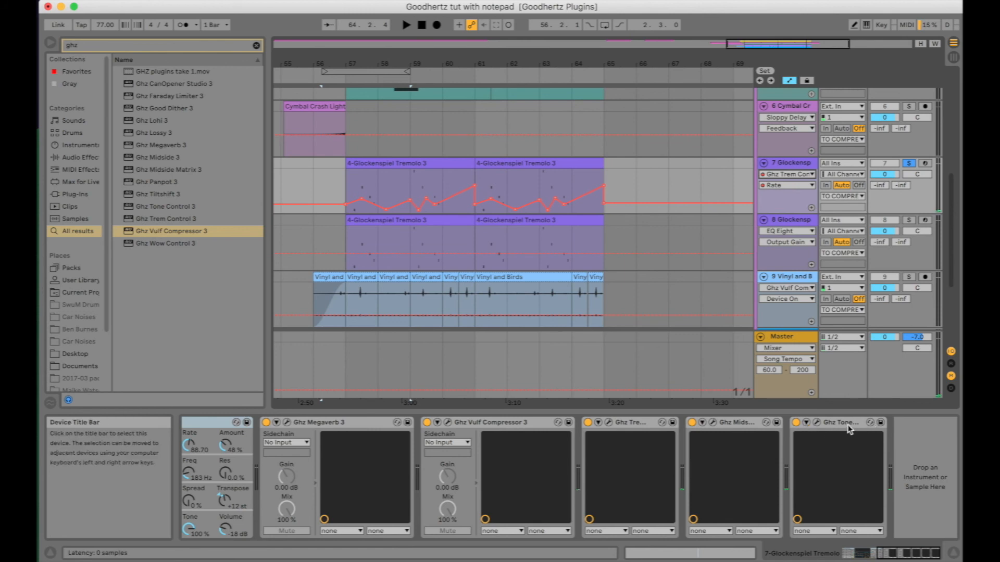
click(805, 423)
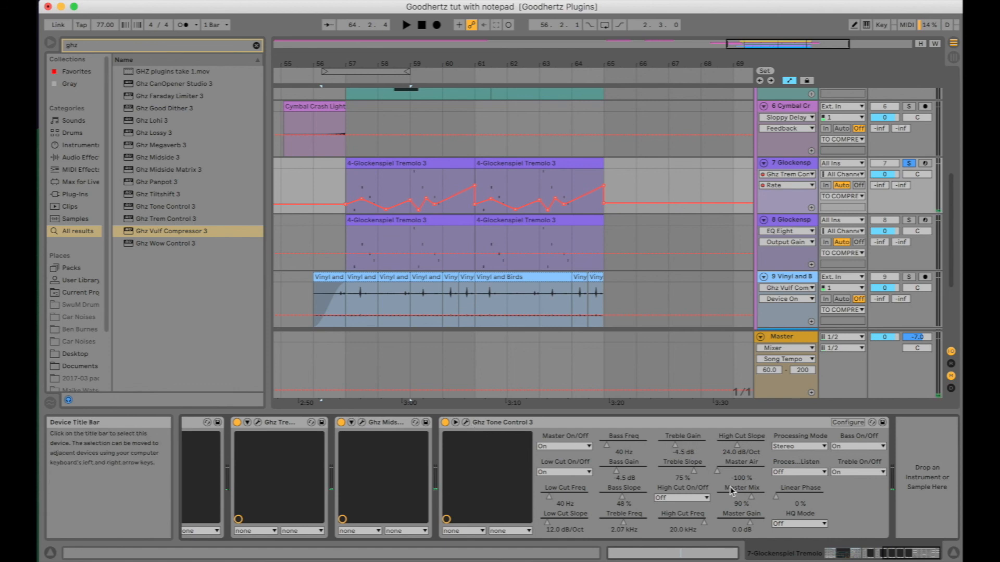
click(466, 422)
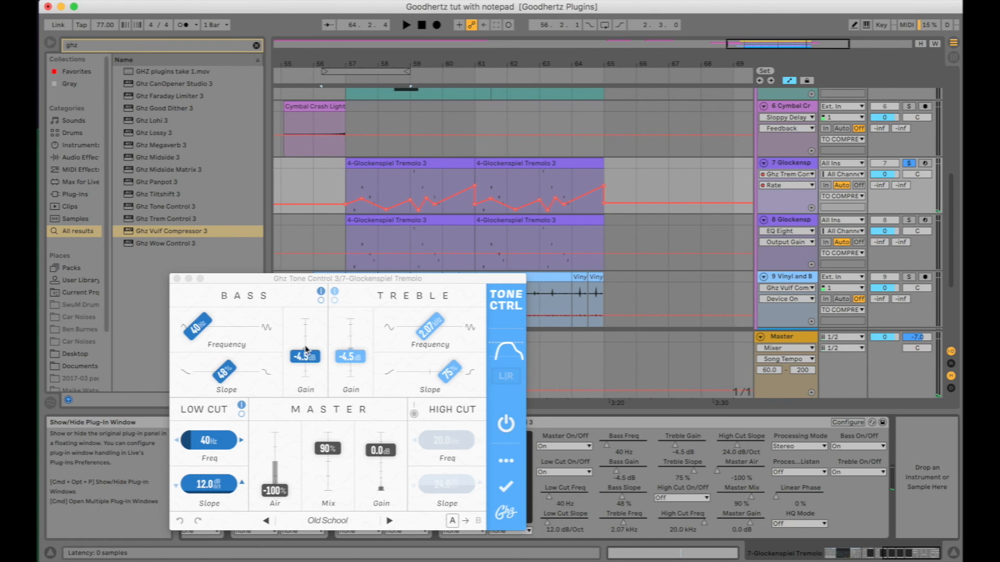